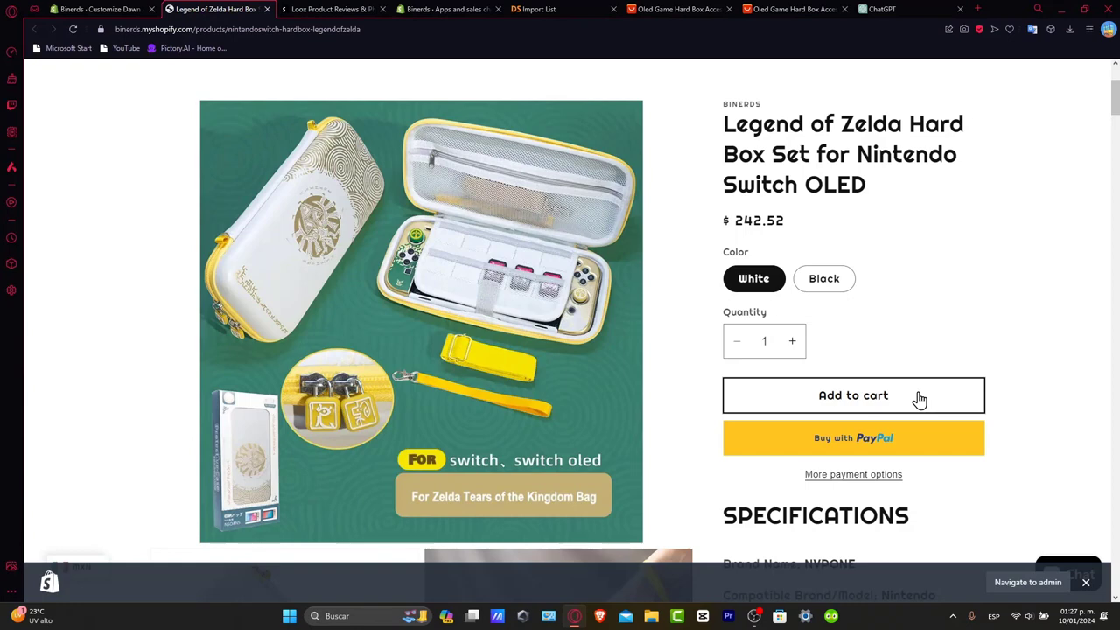
- Add the white Legend of Zelda Hard Box Set to the cart and dismiss the store's admin preview bar
{"action": "left_click", "coordinate": [864, 409]}
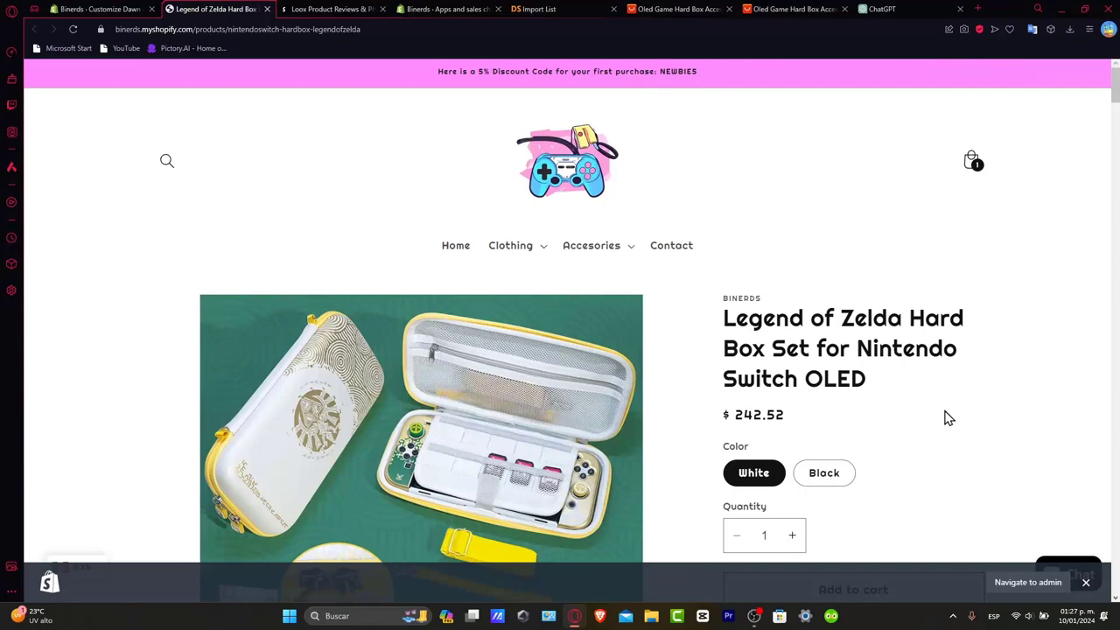
{"action": "left_click", "coordinate": [1086, 582]}
- Examine the product page's gallery, specifications and description images from start to end
{"action": "scroll", "coordinate": [919, 301], "scroll_direction": "down", "scroll_amount": 2}
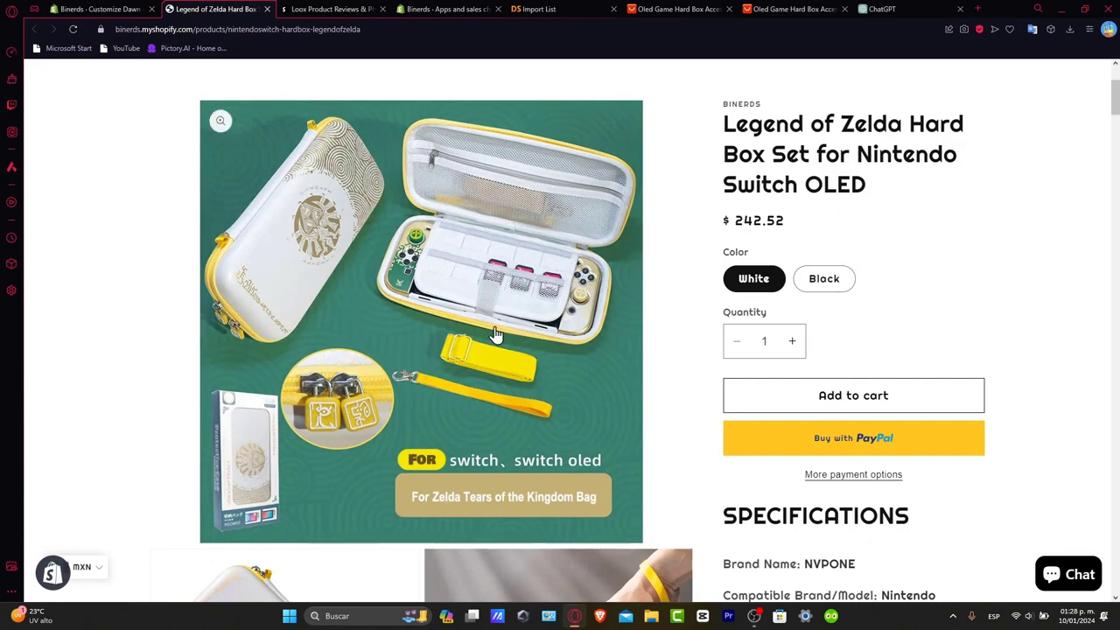
{"action": "scroll", "coordinate": [555, 442], "scroll_direction": "down", "scroll_amount": 6}
{"action": "scroll", "coordinate": [525, 438], "scroll_direction": "up", "scroll_amount": 1}
{"action": "scroll", "coordinate": [730, 387], "scroll_direction": "up", "scroll_amount": 3}
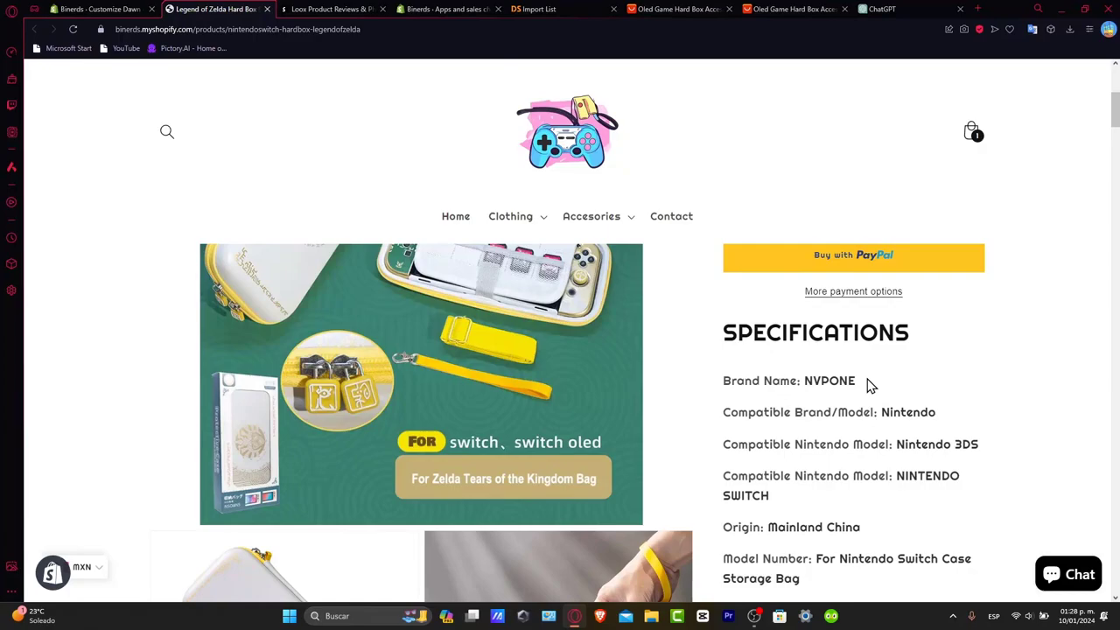
{"action": "scroll", "coordinate": [893, 415], "scroll_direction": "down", "scroll_amount": 15}
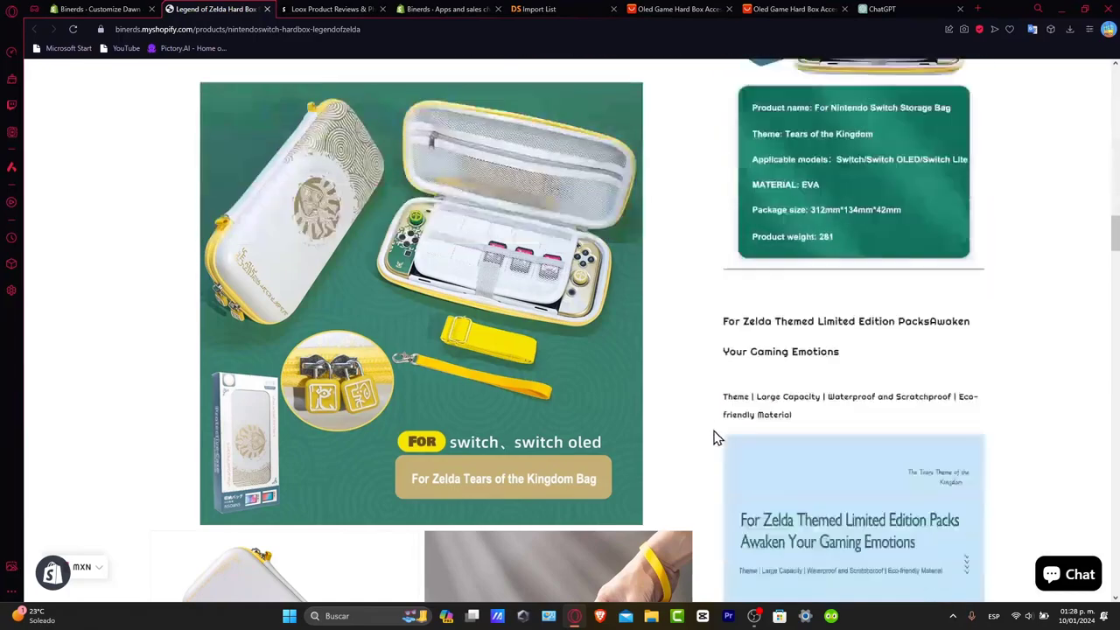
{"action": "scroll", "coordinate": [716, 437], "scroll_direction": "down", "scroll_amount": 15}
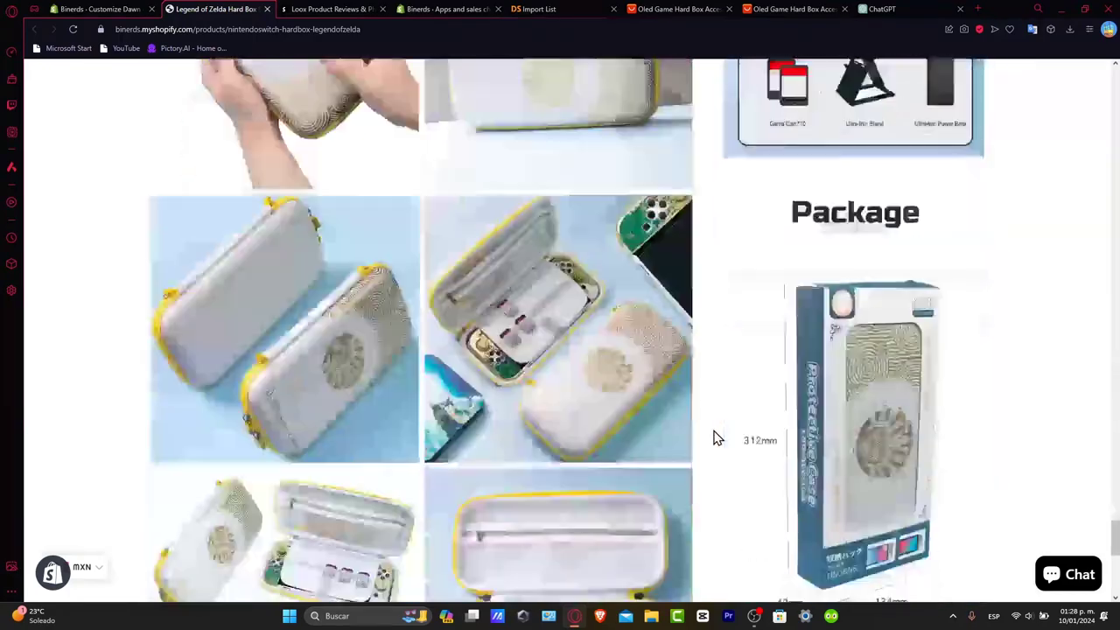
{"action": "scroll", "coordinate": [716, 437], "scroll_direction": "up", "scroll_amount": 15}
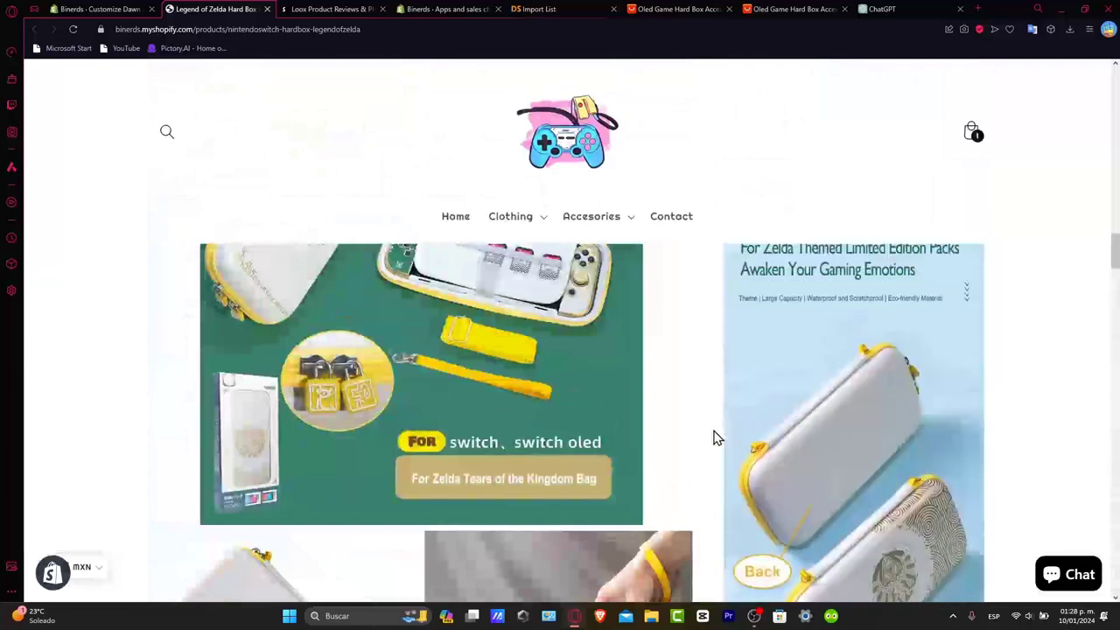
{"action": "scroll", "coordinate": [716, 438], "scroll_direction": "up", "scroll_amount": 3}
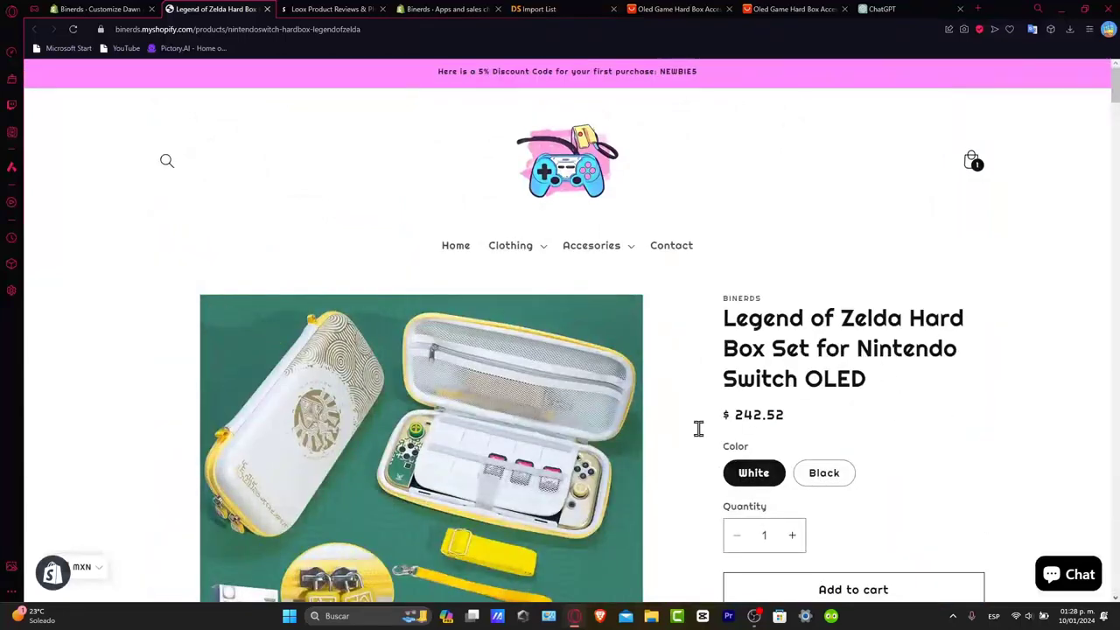
- Leave the Dawn theme's editor and check on the Themes page whether its version is up to date
{"action": "left_click", "coordinate": [98, 9]}
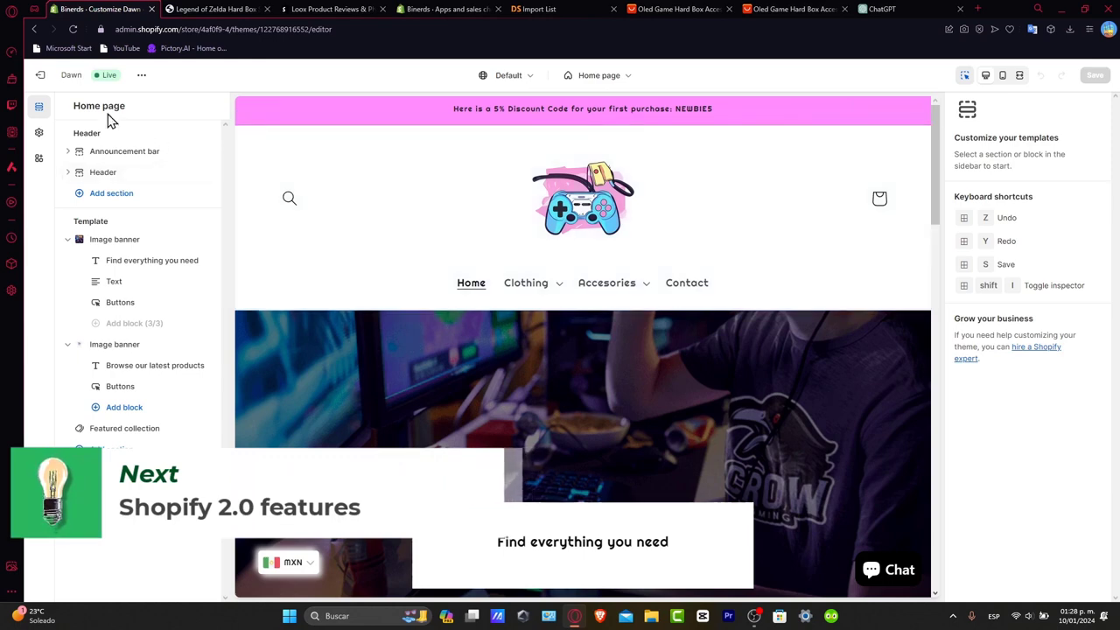
{"action": "left_click", "coordinate": [40, 75]}
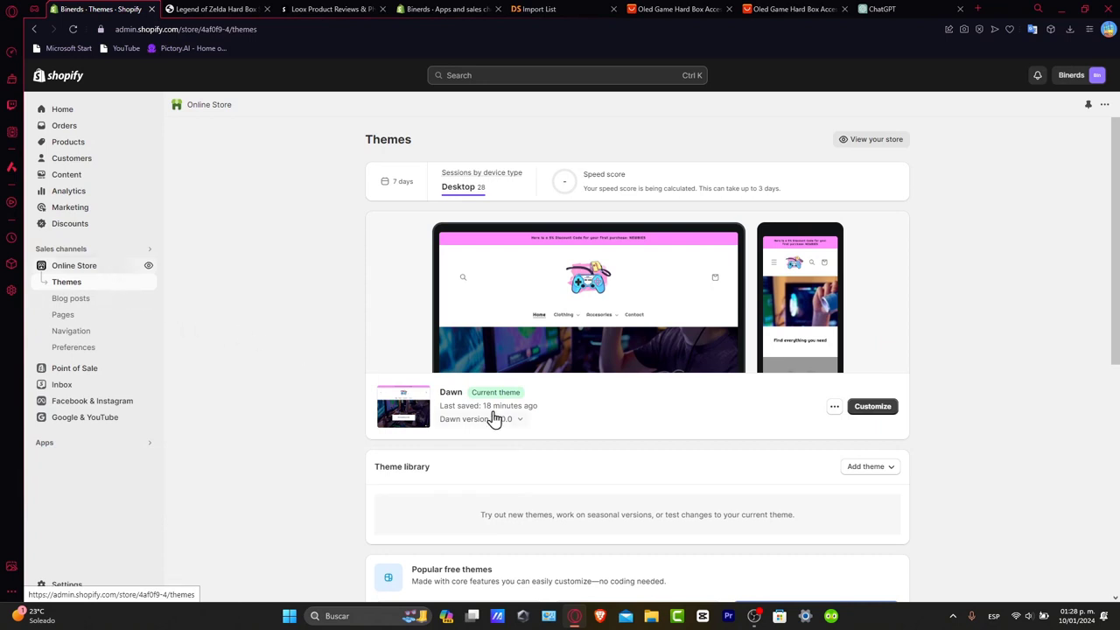
{"action": "left_click", "coordinate": [520, 428]}
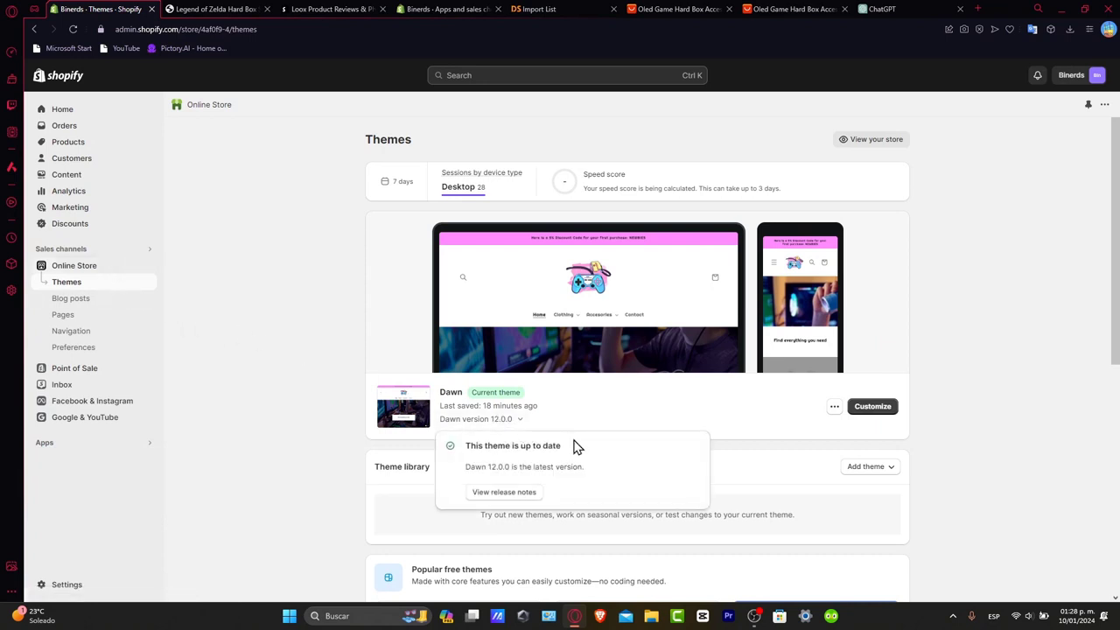
{"action": "left_click", "coordinate": [787, 480]}
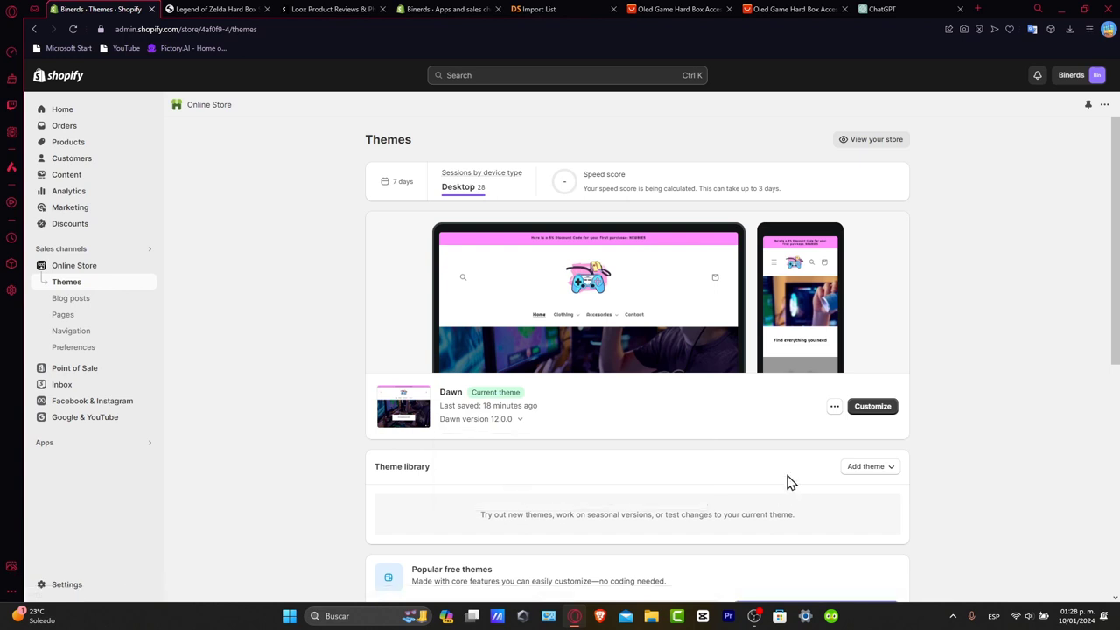
- Browse all themes in the Shopify Theme Store and add the Ride theme to the theme library
{"action": "scroll", "coordinate": [790, 482], "scroll_direction": "down", "scroll_amount": 2}
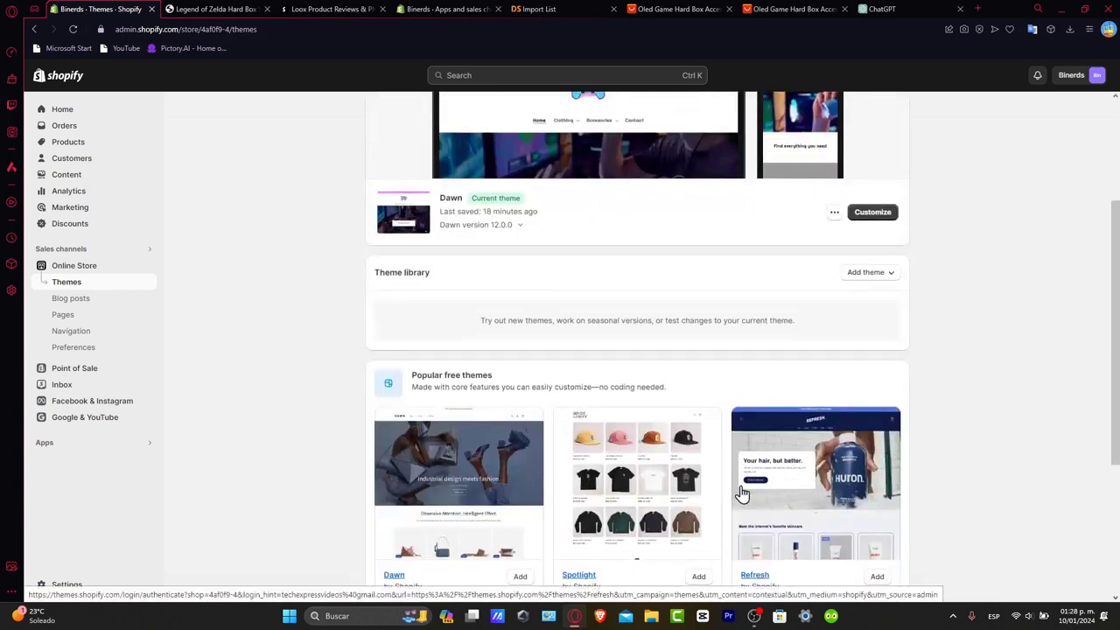
{"action": "left_click", "coordinate": [879, 277]}
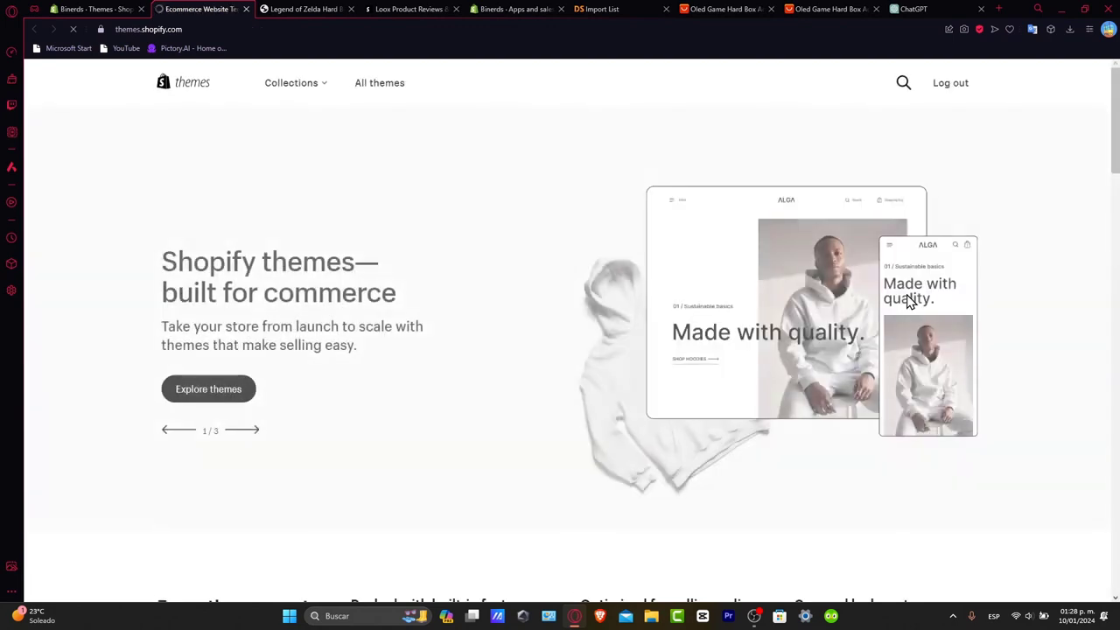
{"action": "left_click", "coordinate": [226, 398]}
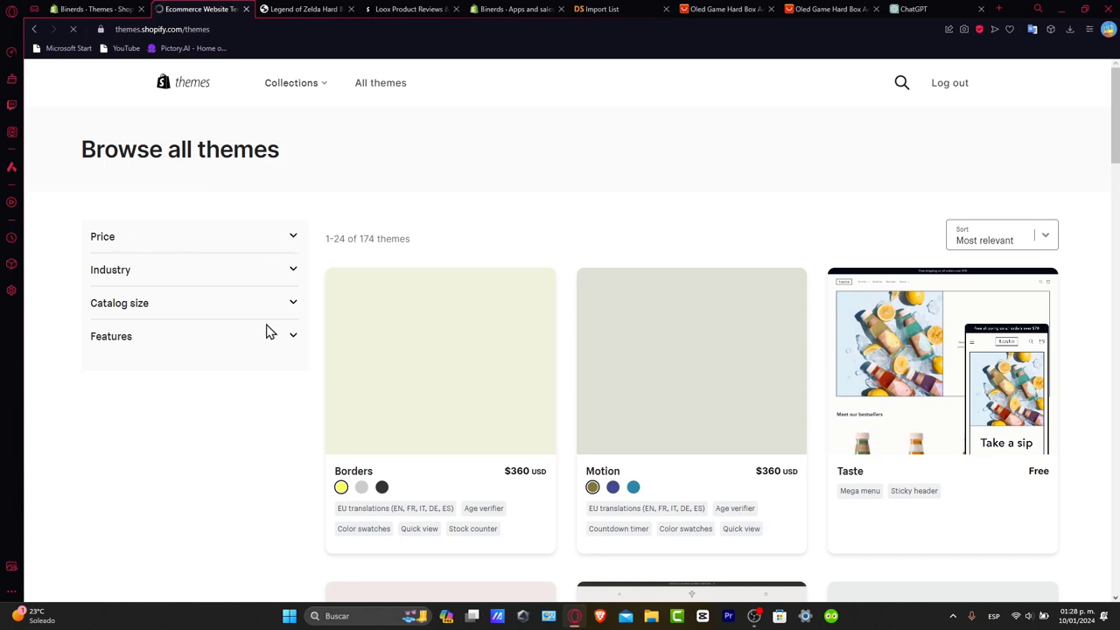
{"action": "scroll", "coordinate": [980, 416], "scroll_direction": "down", "scroll_amount": 2}
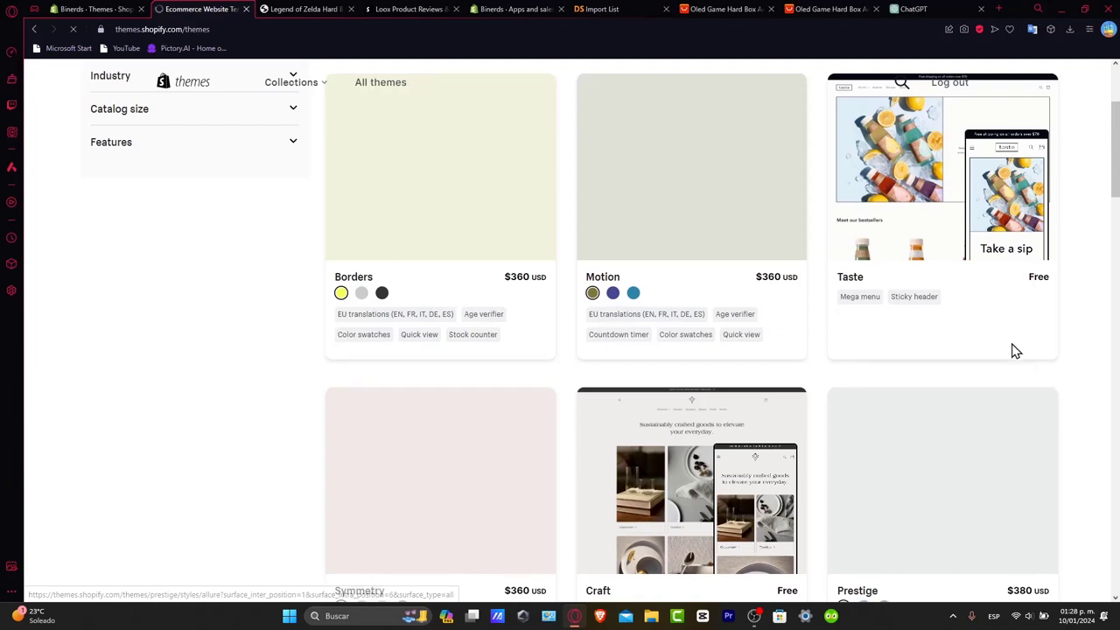
{"action": "scroll", "coordinate": [692, 297], "scroll_direction": "up", "scroll_amount": 2}
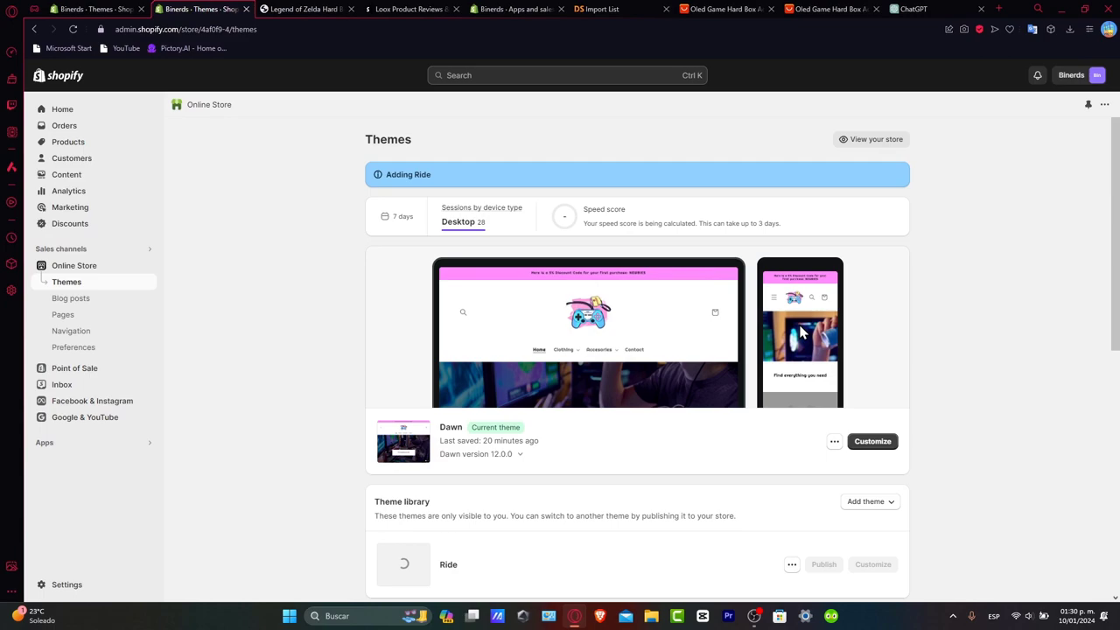
- Review the live Legend of Zelda Hard Box Set product page as it looks in the current theme
{"action": "scroll", "coordinate": [801, 331], "scroll_direction": "down", "scroll_amount": 3}
{"action": "left_click", "coordinate": [305, 9]}
{"action": "scroll", "coordinate": [673, 286], "scroll_direction": "down", "scroll_amount": 4}
{"action": "scroll", "coordinate": [679, 296], "scroll_direction": "up", "scroll_amount": 4}
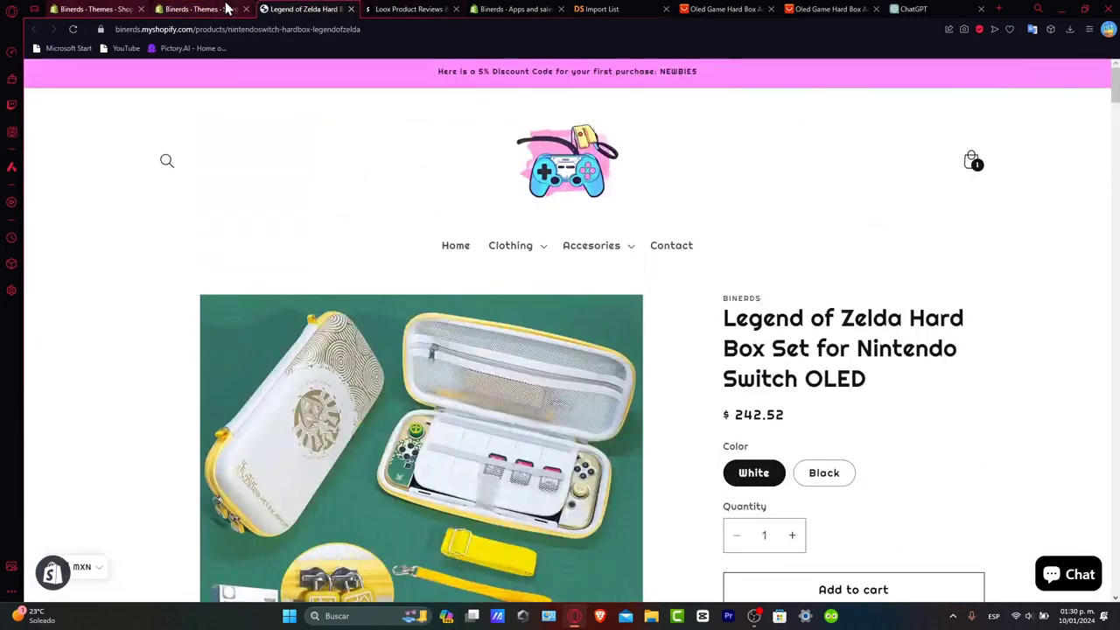
- Return to the Themes page and check whether the Ride theme is on its latest version
{"action": "left_click", "coordinate": [197, 9]}
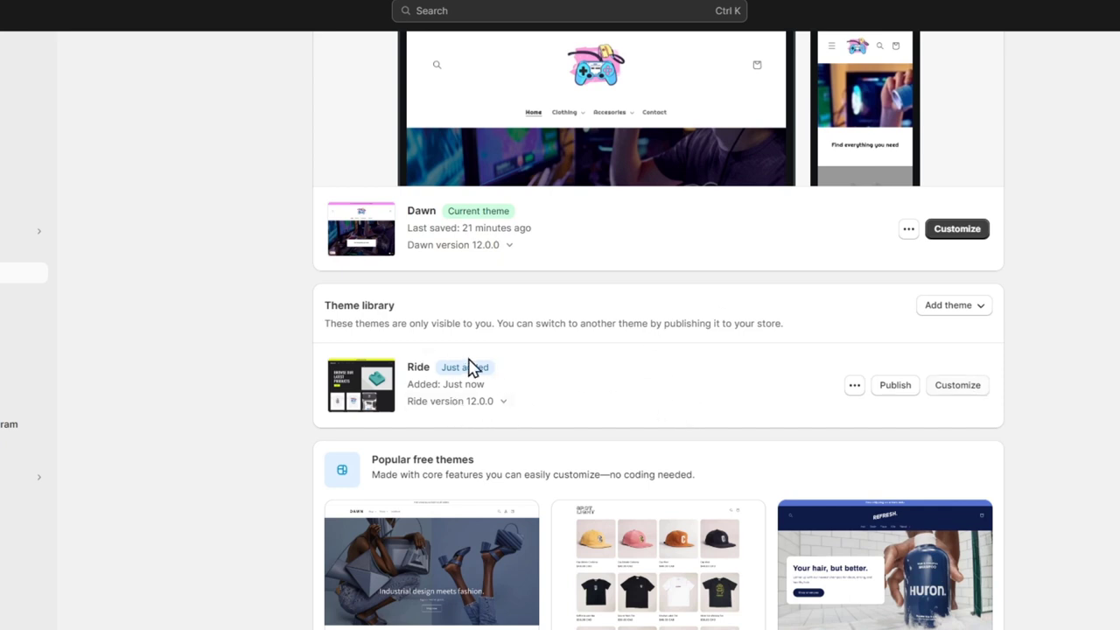
{"action": "left_click", "coordinate": [492, 407]}
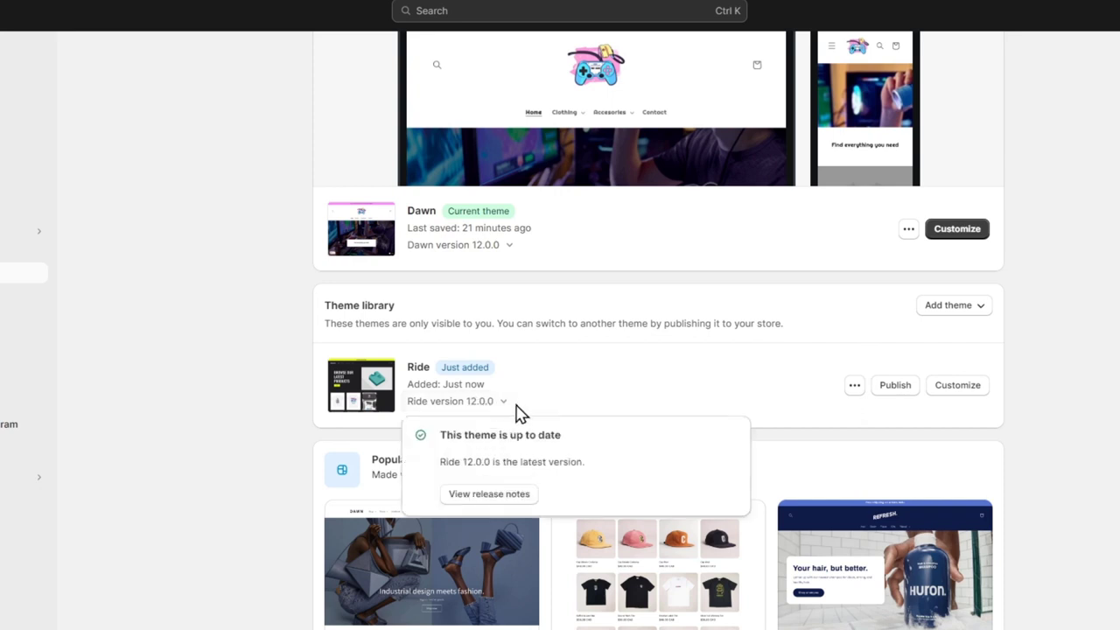
{"action": "left_click", "coordinate": [492, 401]}
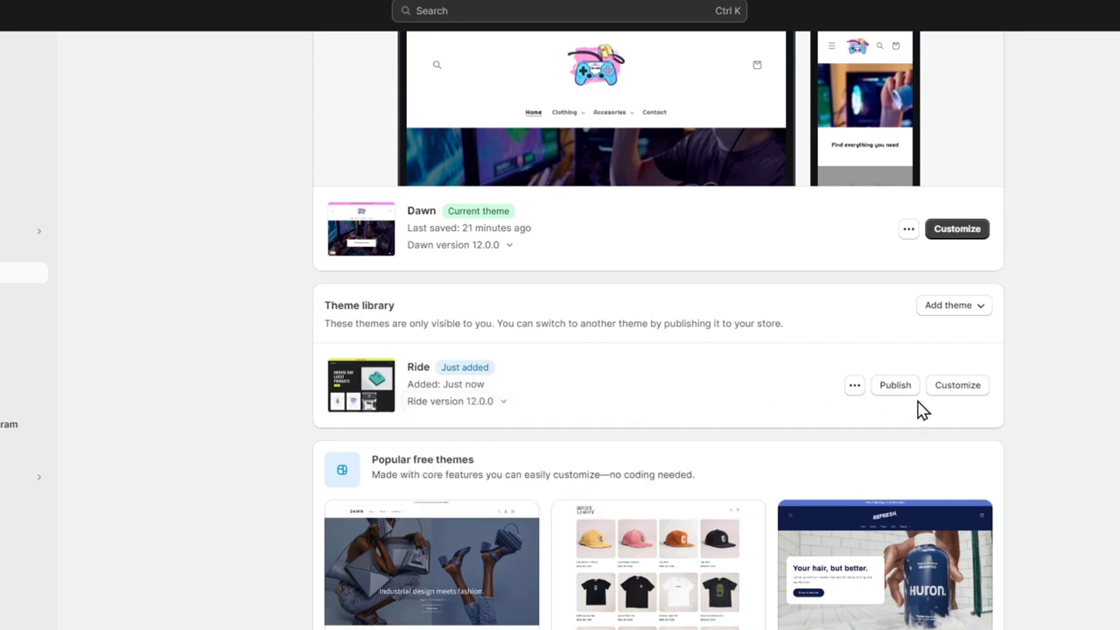
- Open the Ride theme for customization with the Default product template and examine the Legend of Zelda product preview
{"action": "left_click", "coordinate": [959, 391]}
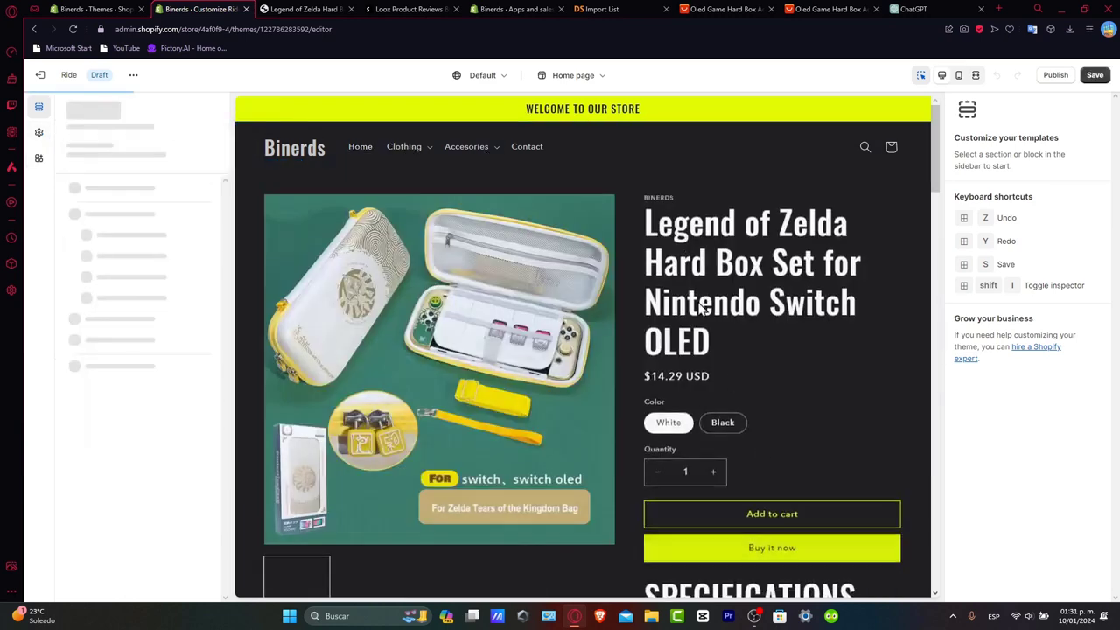
{"action": "scroll", "coordinate": [665, 368], "scroll_direction": "down", "scroll_amount": 10}
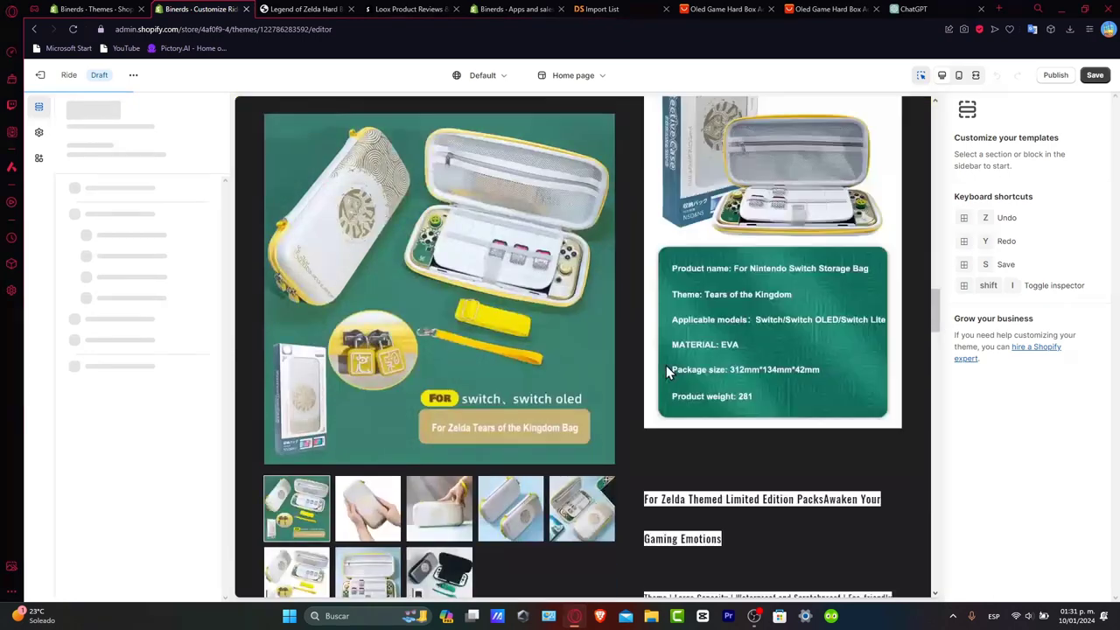
{"action": "scroll", "coordinate": [666, 373], "scroll_direction": "down", "scroll_amount": 15}
{"action": "scroll", "coordinate": [666, 373], "scroll_direction": "up", "scroll_amount": 20}
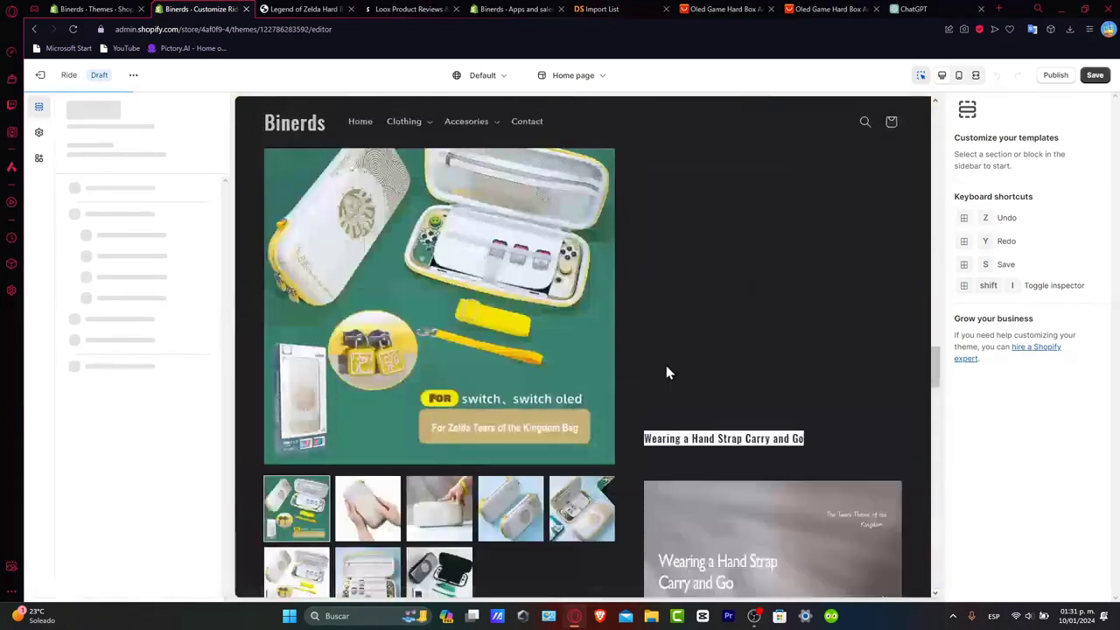
{"action": "scroll", "coordinate": [666, 373], "scroll_direction": "up", "scroll_amount": 5}
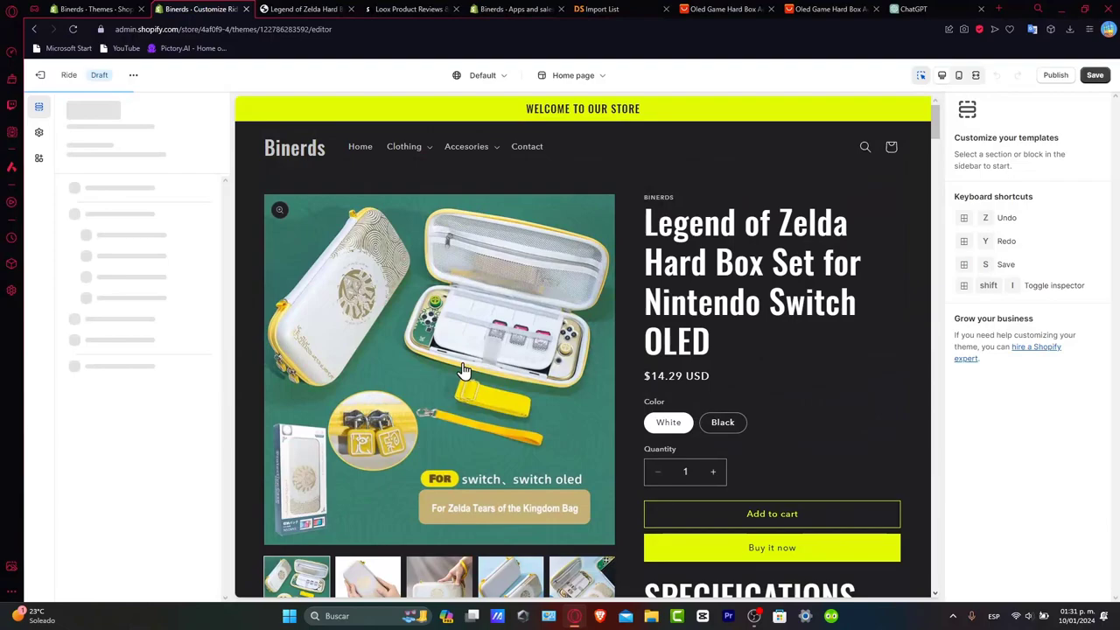
{"action": "scroll", "coordinate": [682, 343], "scroll_direction": "down", "scroll_amount": 15}
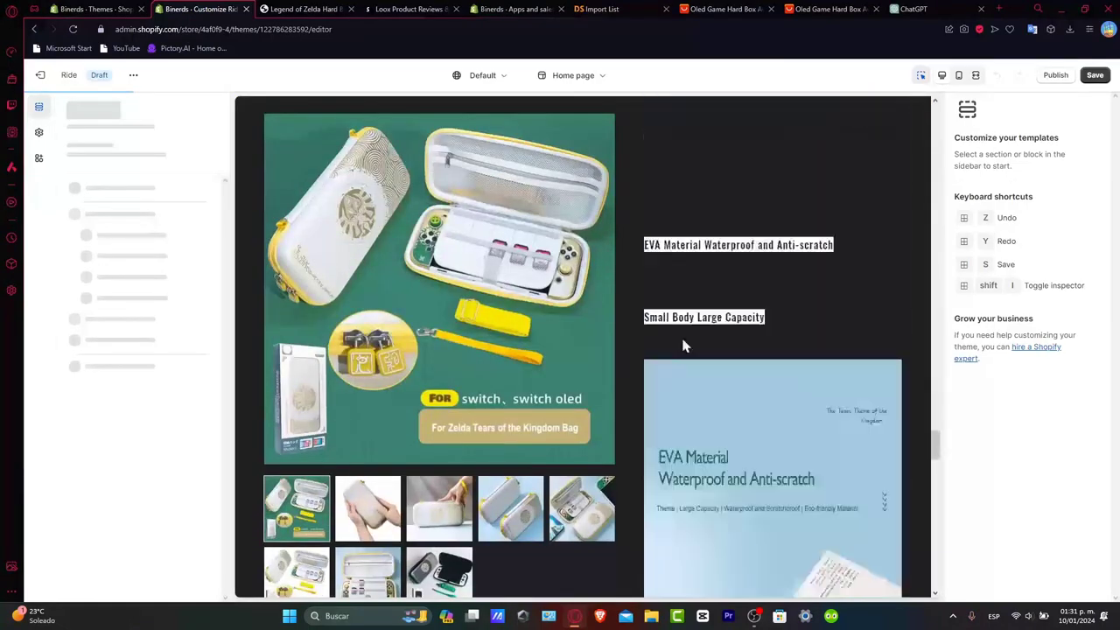
{"action": "scroll", "coordinate": [682, 346], "scroll_direction": "up", "scroll_amount": 10}
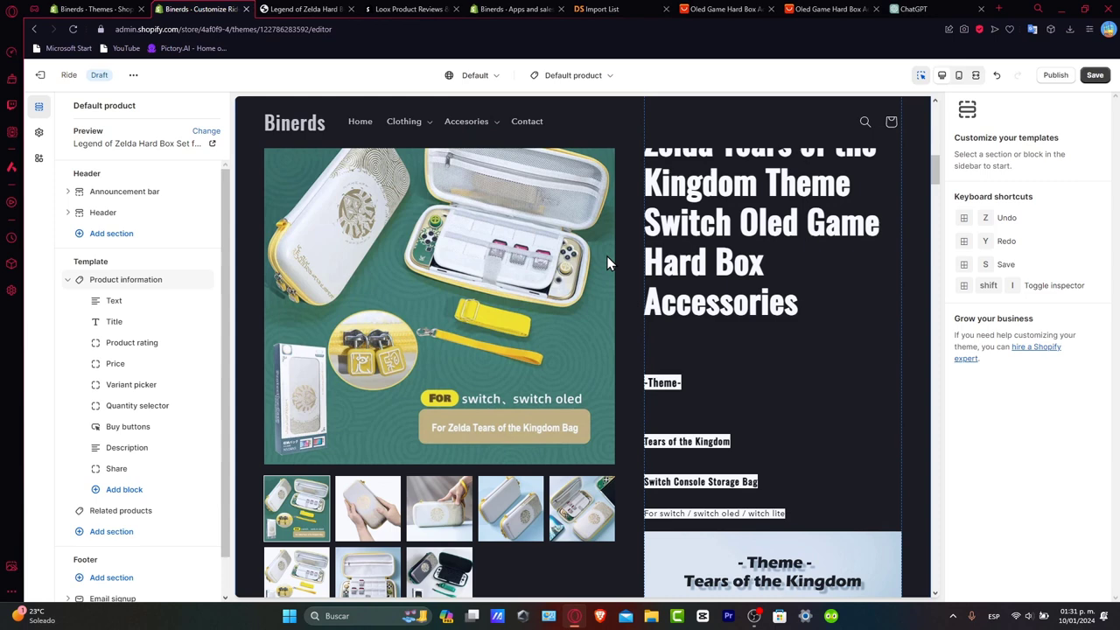
{"action": "scroll", "coordinate": [770, 446], "scroll_direction": "up", "scroll_amount": 5}
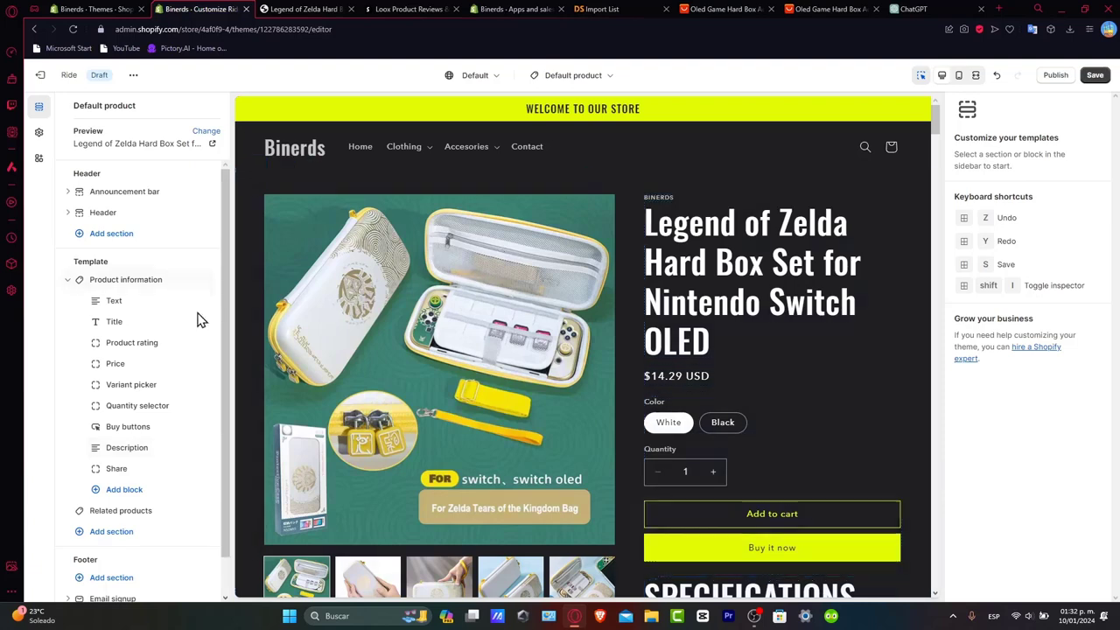
- In the product information section, style the vendor text as Body and set the media to Small width, Stacked layout and Right position
{"action": "left_click", "coordinate": [147, 301]}
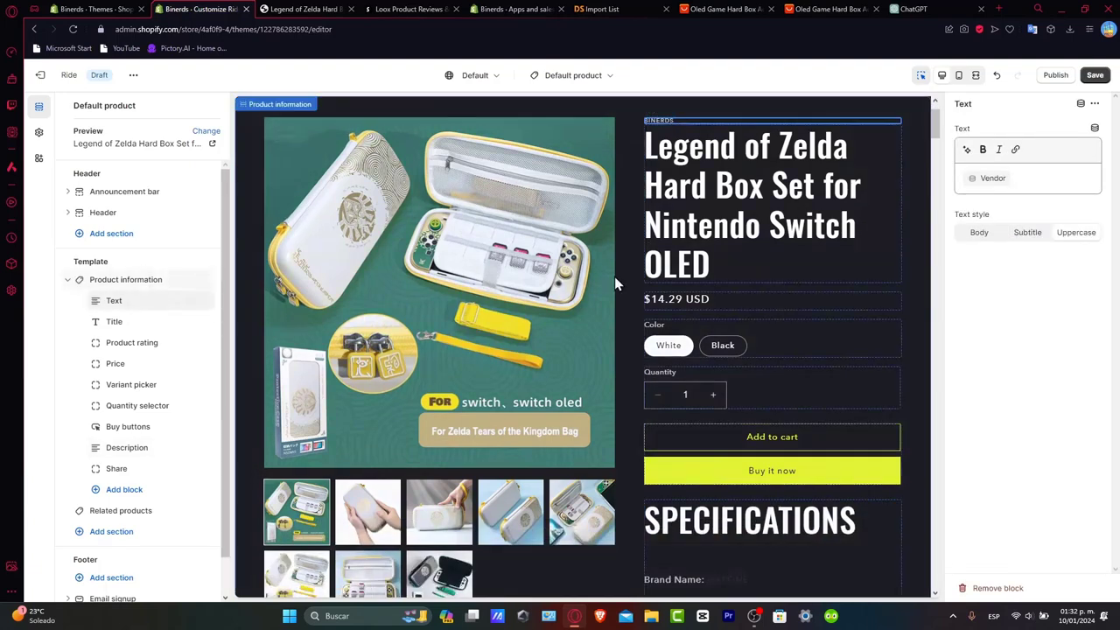
{"action": "scroll", "coordinate": [684, 263], "scroll_direction": "up", "scroll_amount": 1}
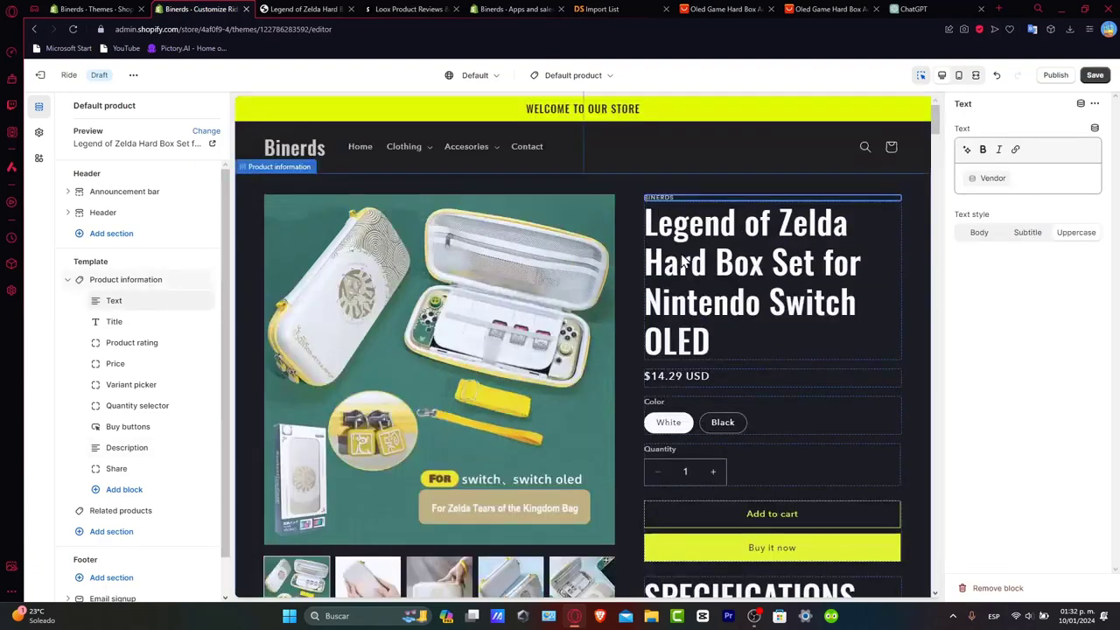
{"action": "left_click", "coordinate": [1026, 235]}
{"action": "left_click", "coordinate": [980, 232]}
{"action": "left_click", "coordinate": [900, 375]}
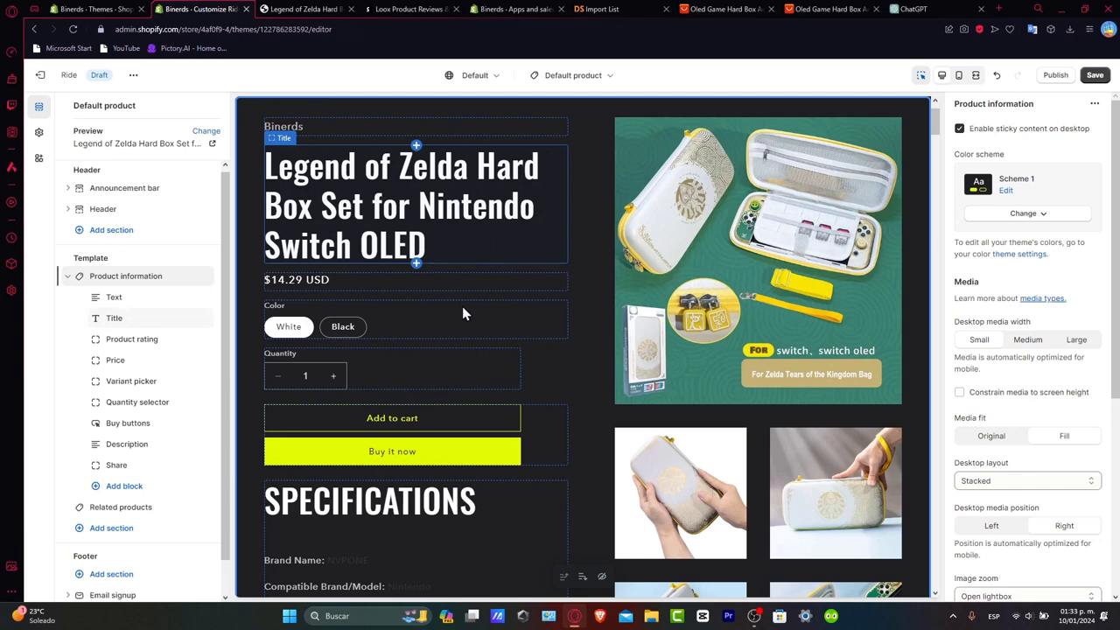
- Inspect which settings are available for the product's Title, Price, Buy buttons and Description blocks
{"action": "left_click", "coordinate": [448, 243]}
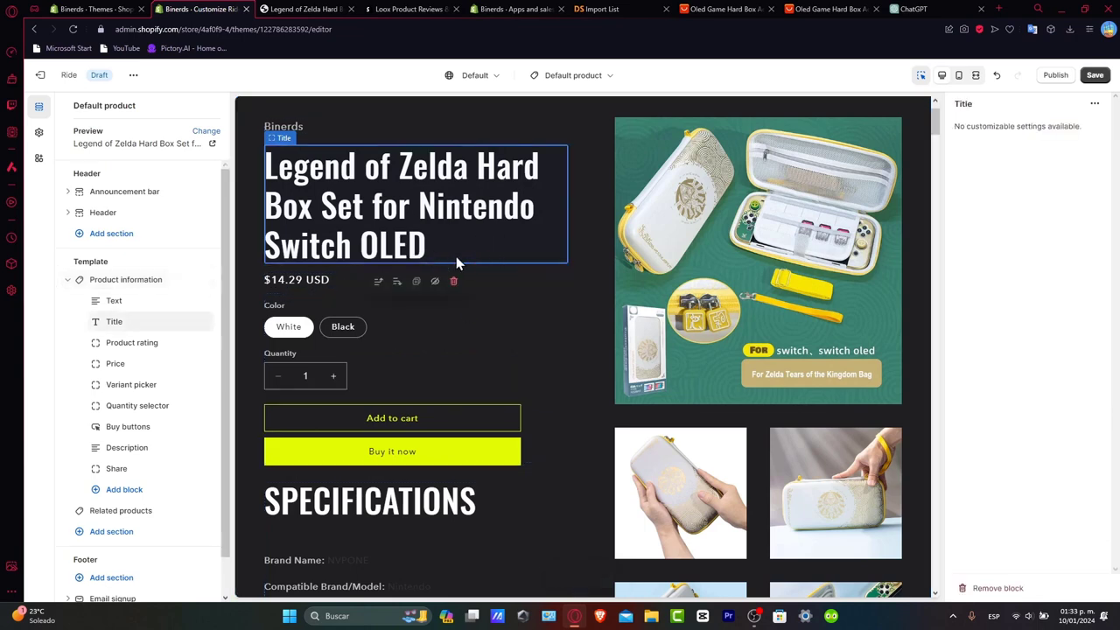
{"action": "left_click", "coordinate": [343, 278]}
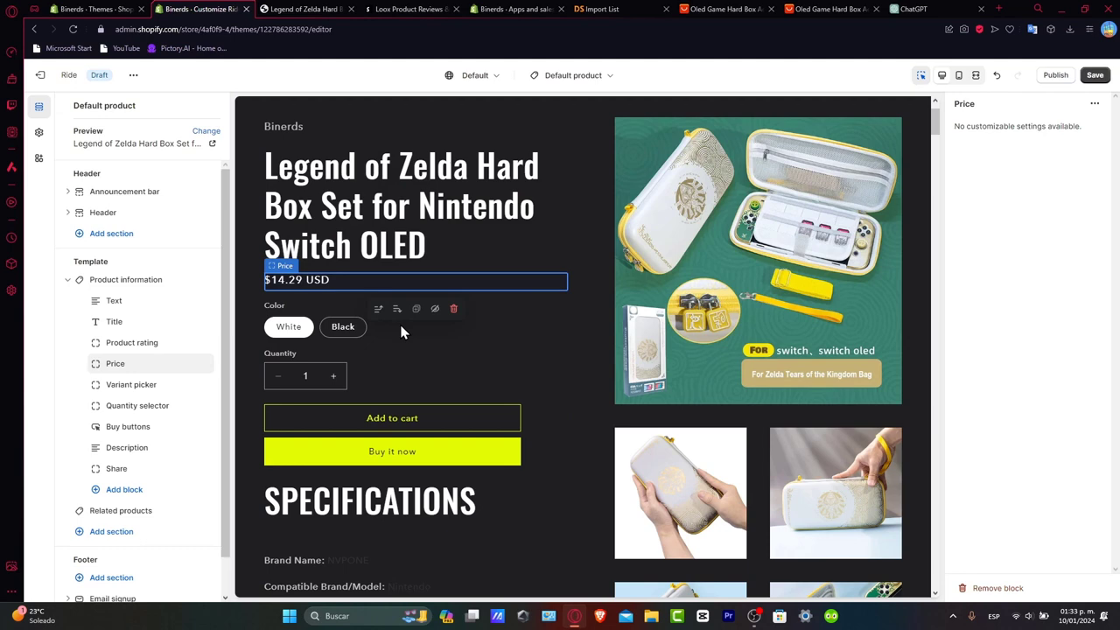
{"action": "left_click", "coordinate": [549, 452]}
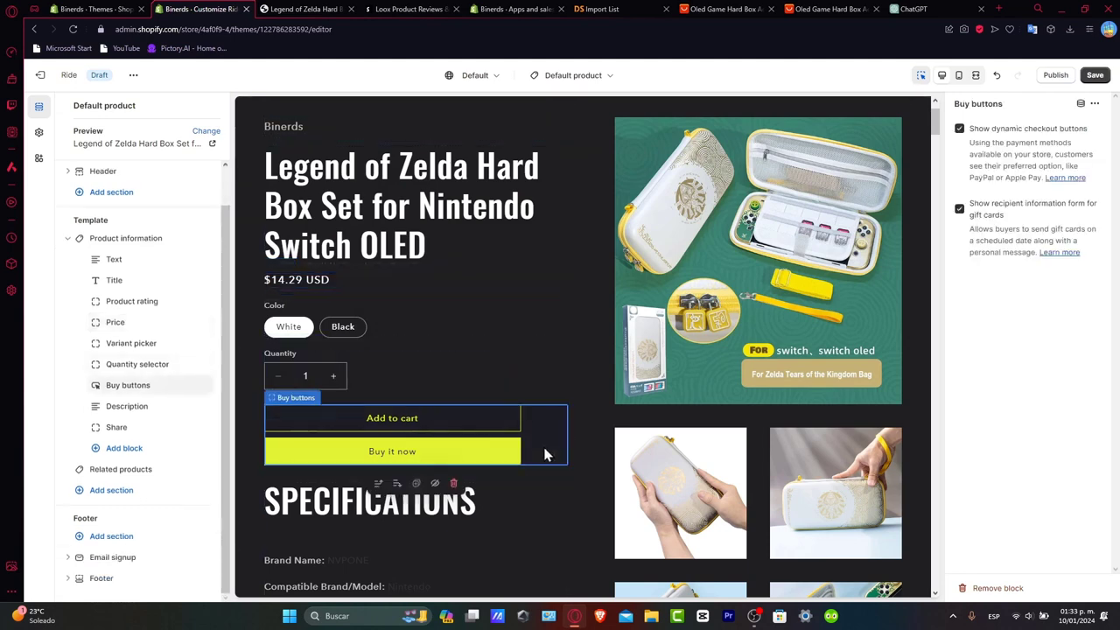
{"action": "scroll", "coordinate": [490, 367], "scroll_direction": "down", "scroll_amount": 3}
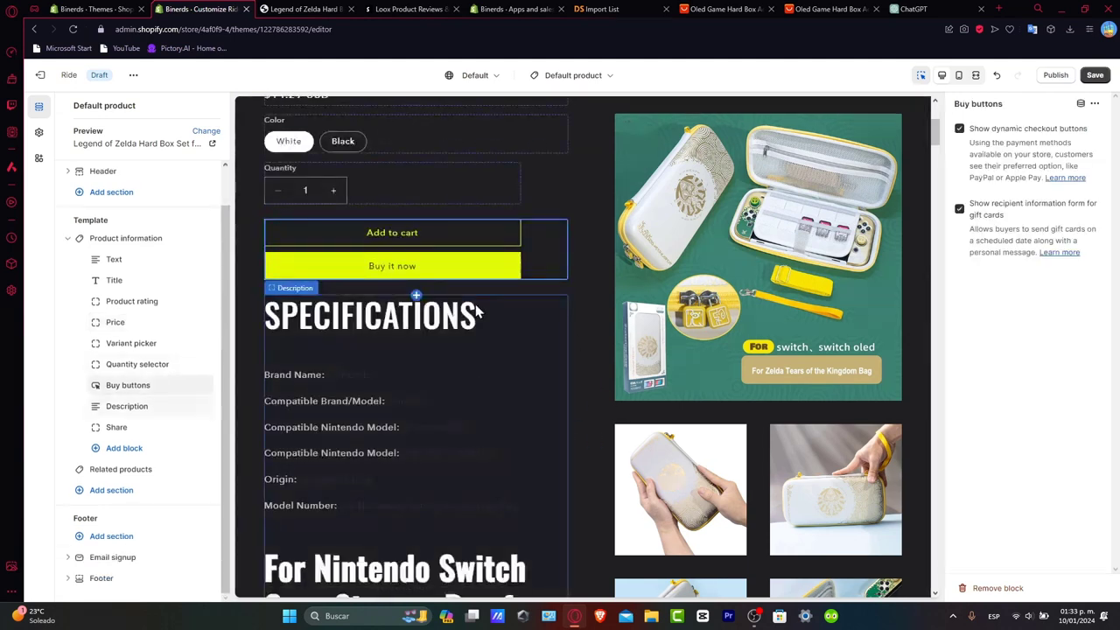
{"action": "left_click", "coordinate": [508, 329]}
{"action": "scroll", "coordinate": [510, 337], "scroll_direction": "down", "scroll_amount": 2}
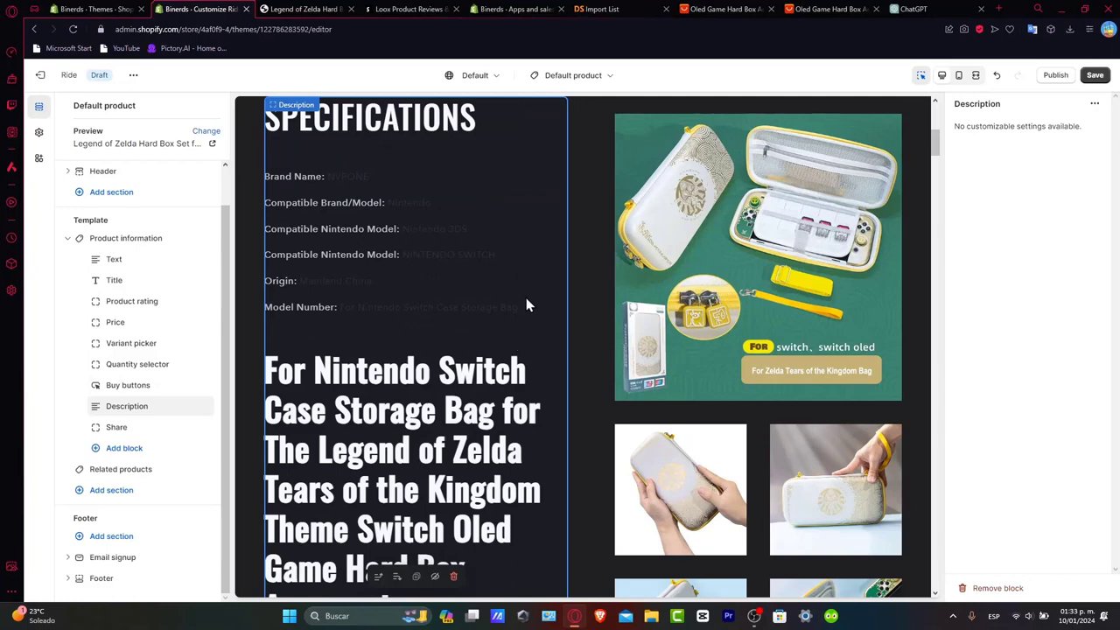
- View the product's main image enlarged in the preview and return to the product information section
{"action": "scroll", "coordinate": [526, 302], "scroll_direction": "up", "scroll_amount": 6}
{"action": "left_click", "coordinate": [613, 267]}
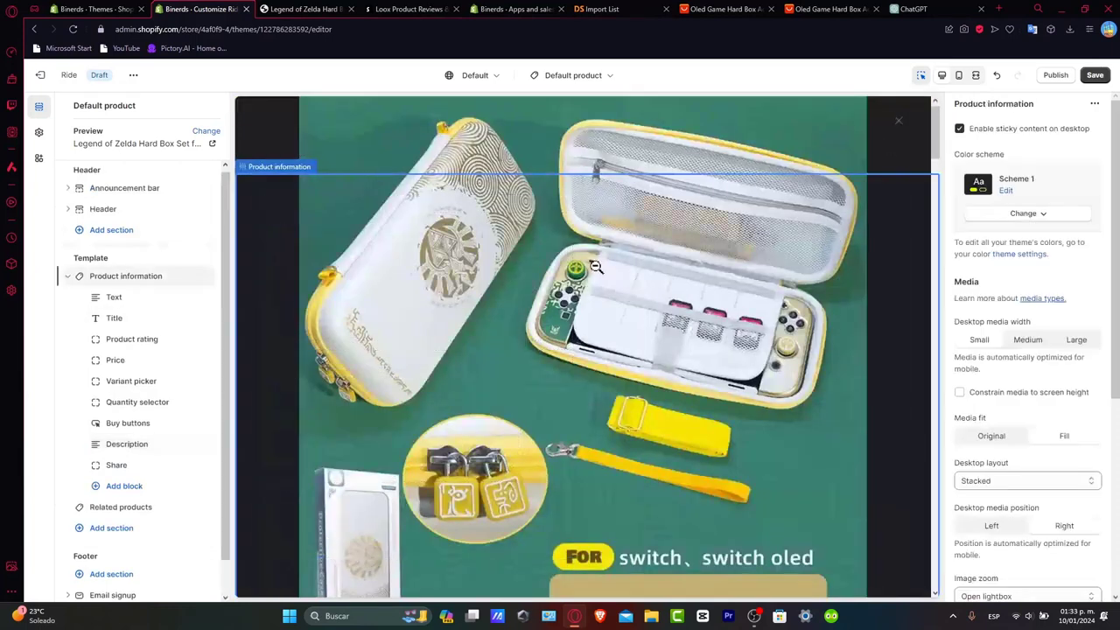
{"action": "left_click", "coordinate": [860, 285]}
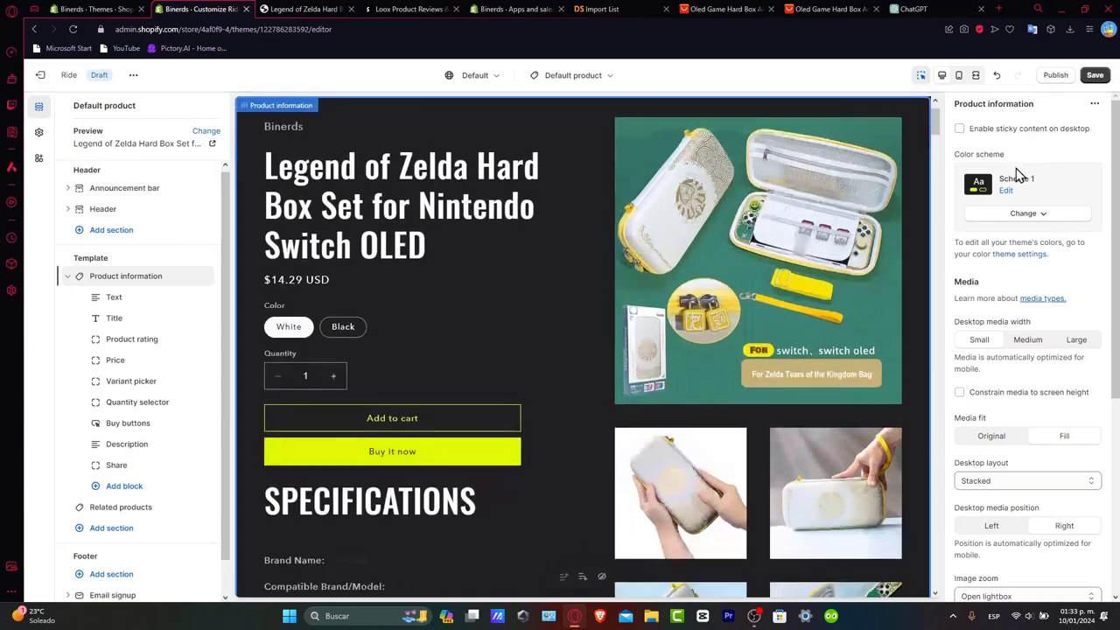
- Set the product media's desktop layout to Thumbnails and check the image gallery in the preview
{"action": "scroll", "coordinate": [1065, 280], "scroll_direction": "down", "scroll_amount": 2}
{"action": "scroll", "coordinate": [1063, 271], "scroll_direction": "up", "scroll_amount": 3}
{"action": "left_click", "coordinate": [1031, 395]}
{"action": "left_click", "coordinate": [1016, 289]}
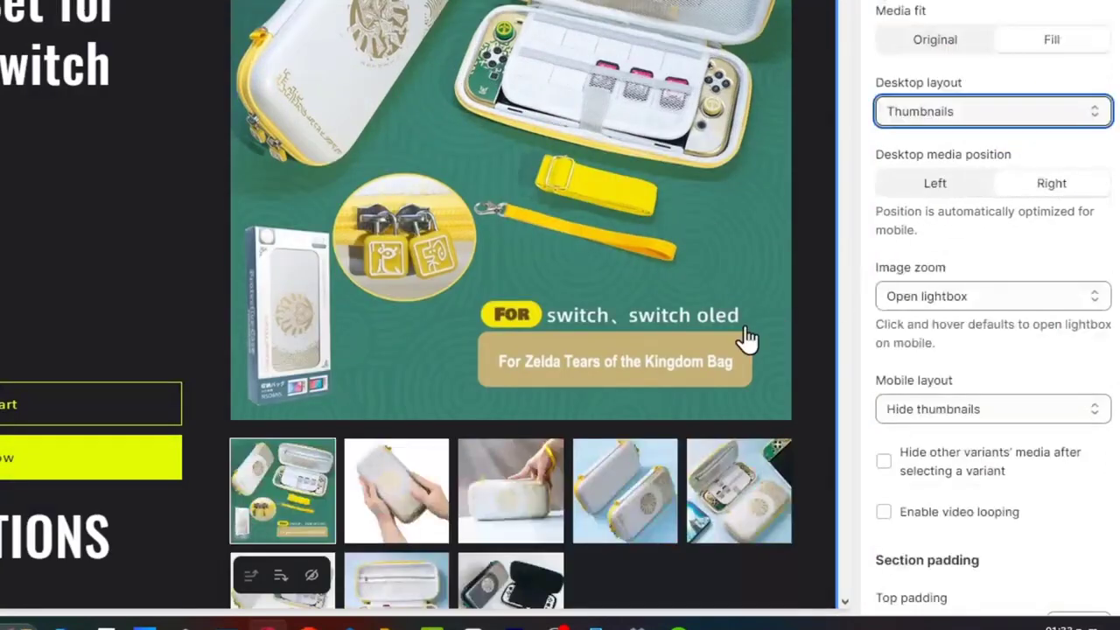
{"action": "scroll", "coordinate": [642, 370], "scroll_direction": "down", "scroll_amount": 5}
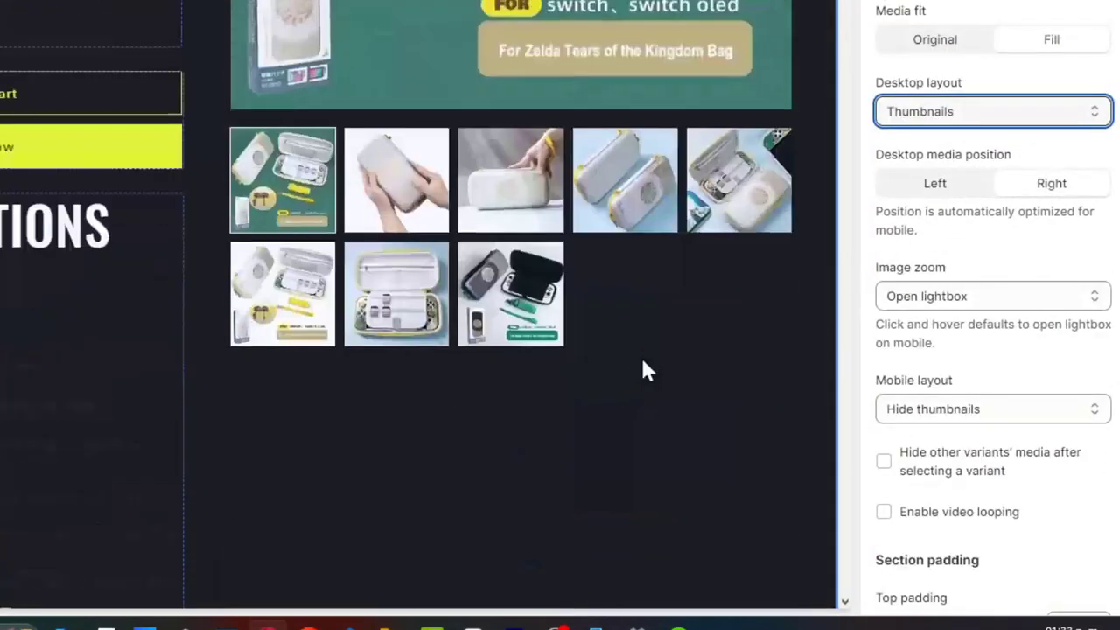
{"action": "scroll", "coordinate": [643, 370], "scroll_direction": "up", "scroll_amount": 5}
{"action": "scroll", "coordinate": [620, 375], "scroll_direction": "down", "scroll_amount": 3}
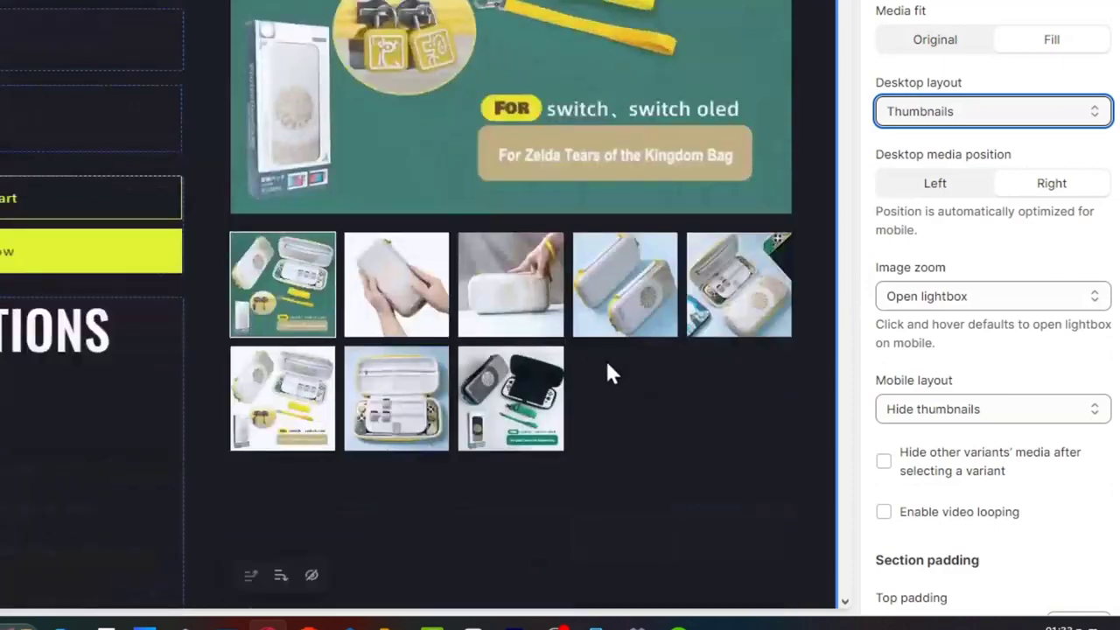
- Set the product media to Thumbnail carousel layout, Left position, Click and hover zoom and Show thumbnails on mobile, and save the theme
{"action": "left_click", "coordinate": [1015, 109]}
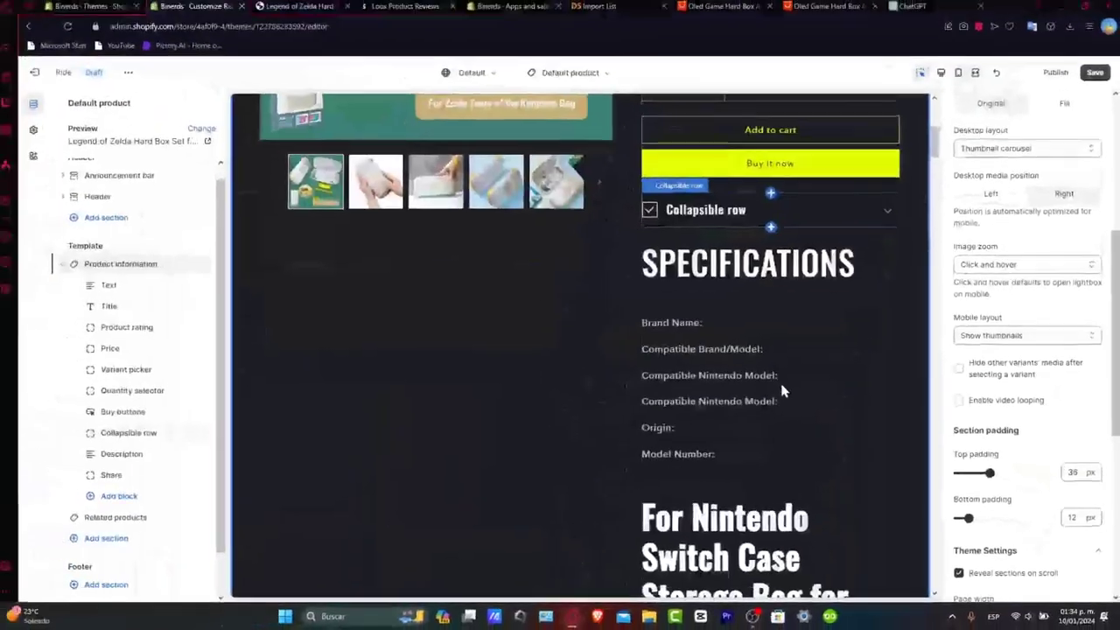
{"action": "scroll", "coordinate": [779, 394], "scroll_direction": "up", "scroll_amount": 4}
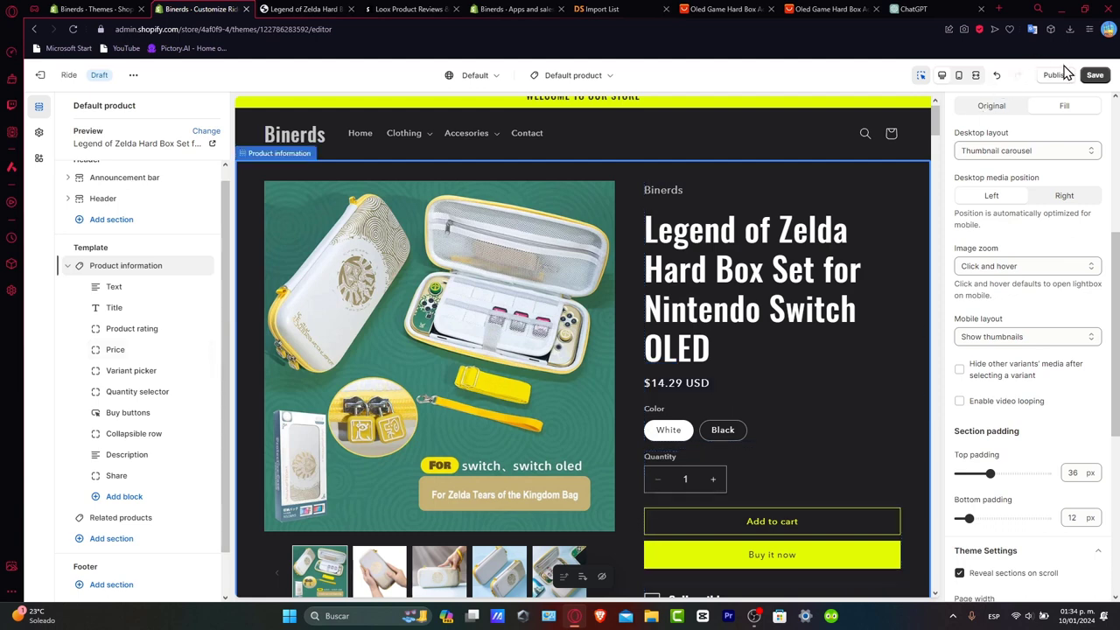
{"action": "left_click", "coordinate": [1093, 77]}
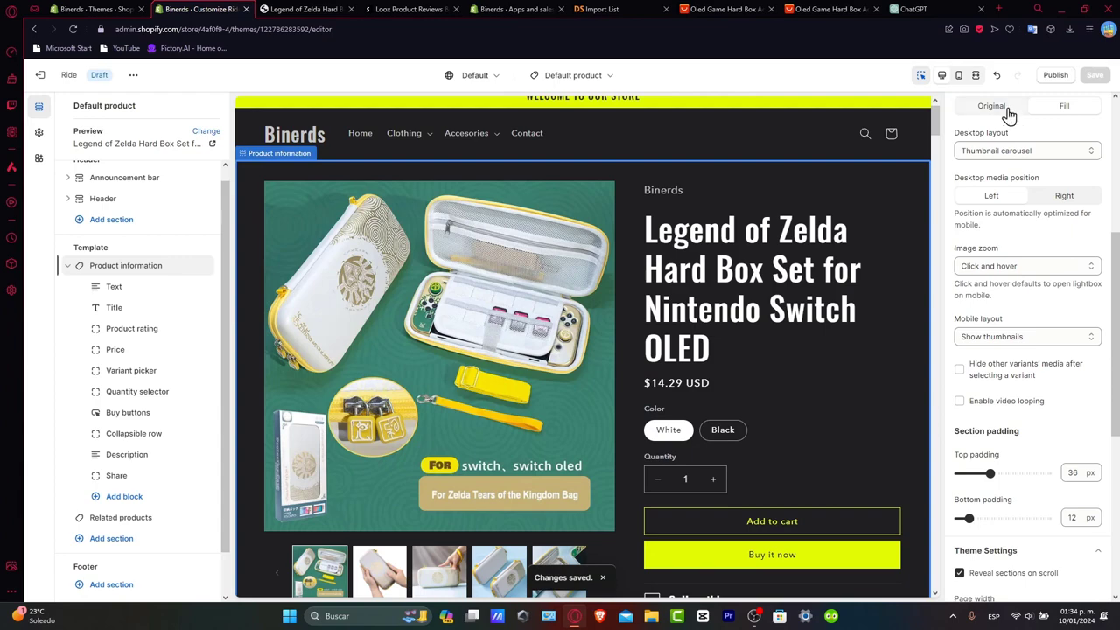
{"action": "left_click", "coordinate": [1046, 108]}
{"action": "scroll", "coordinate": [1028, 219], "scroll_direction": "up", "scroll_amount": 2}
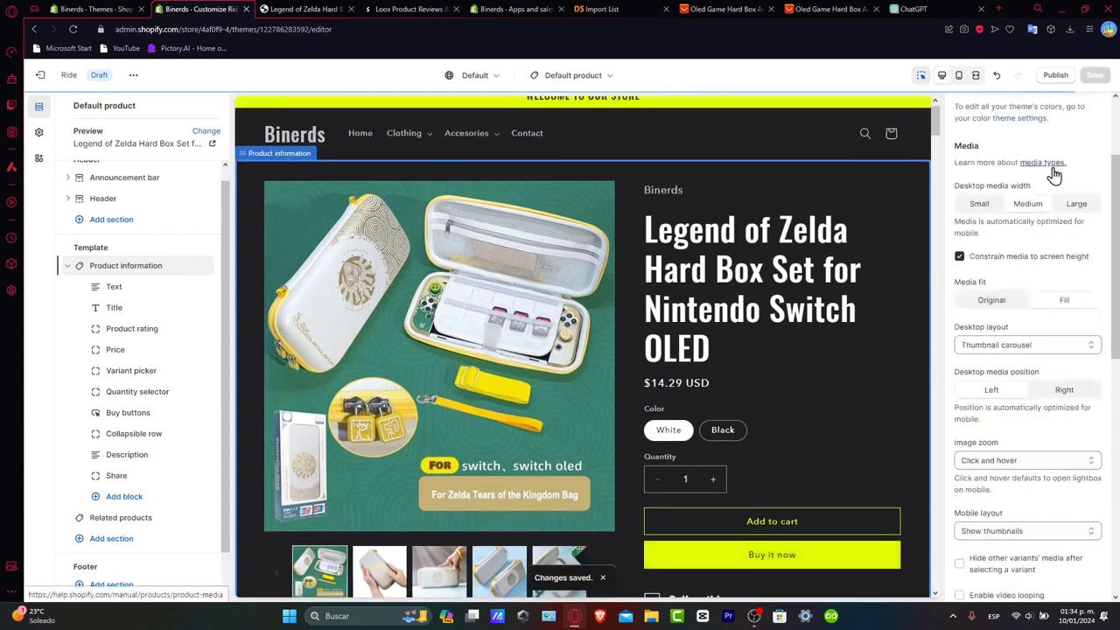
{"action": "scroll", "coordinate": [733, 404], "scroll_direction": "down", "scroll_amount": 5}
{"action": "scroll", "coordinate": [731, 404], "scroll_direction": "up", "scroll_amount": 5}
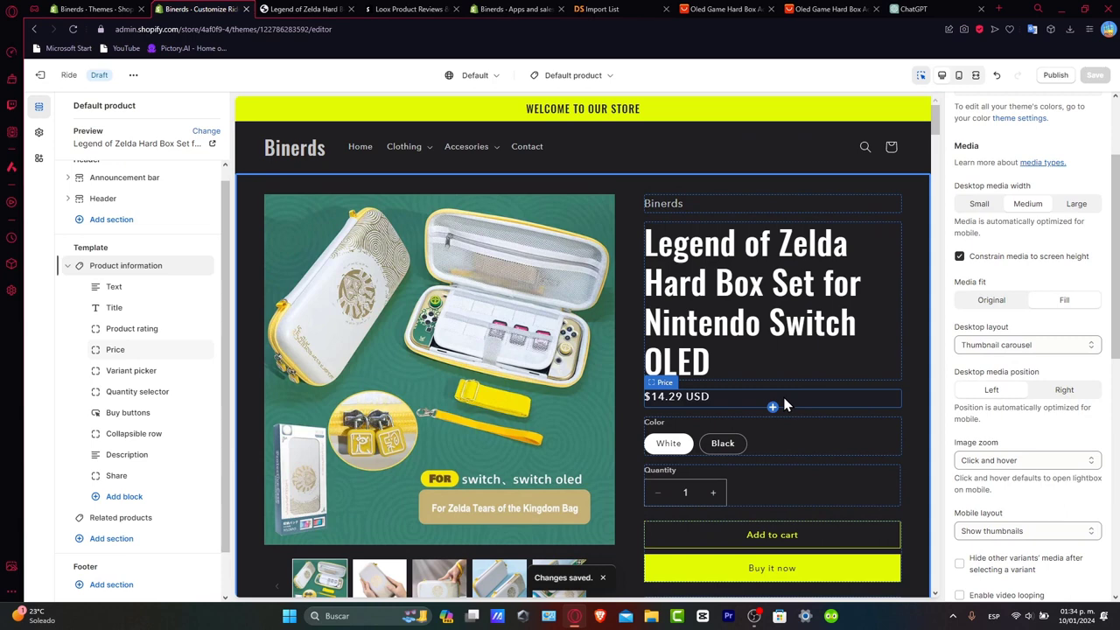
- Leave the theme editor, open the installed PageFly Page Builder app and dismiss its chat greeting
{"action": "left_click", "coordinate": [40, 75]}
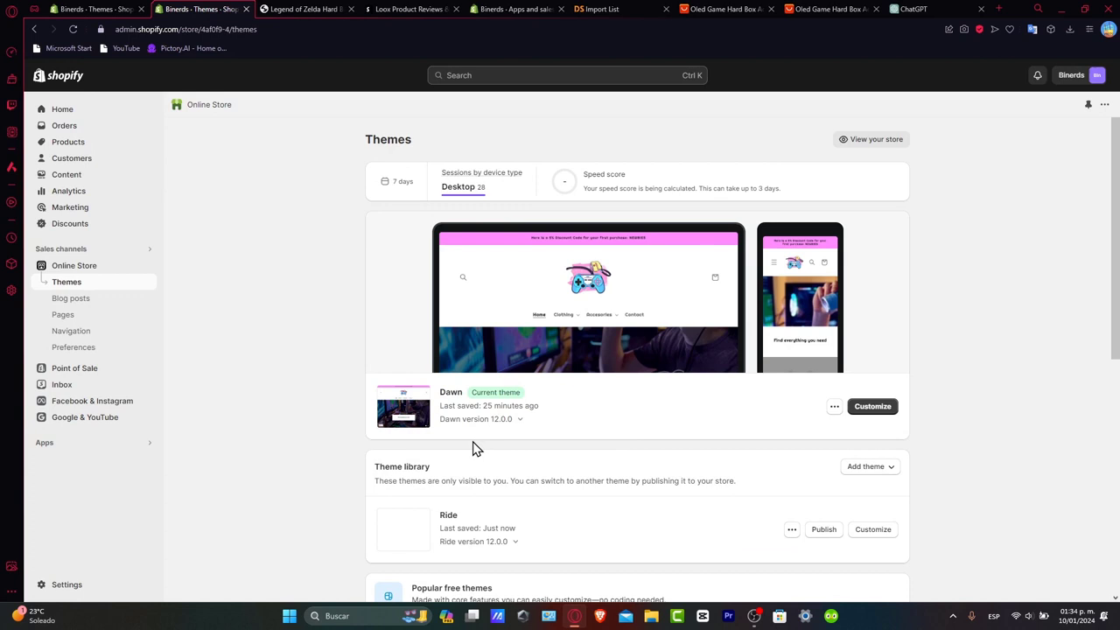
{"action": "left_click", "coordinate": [137, 445]}
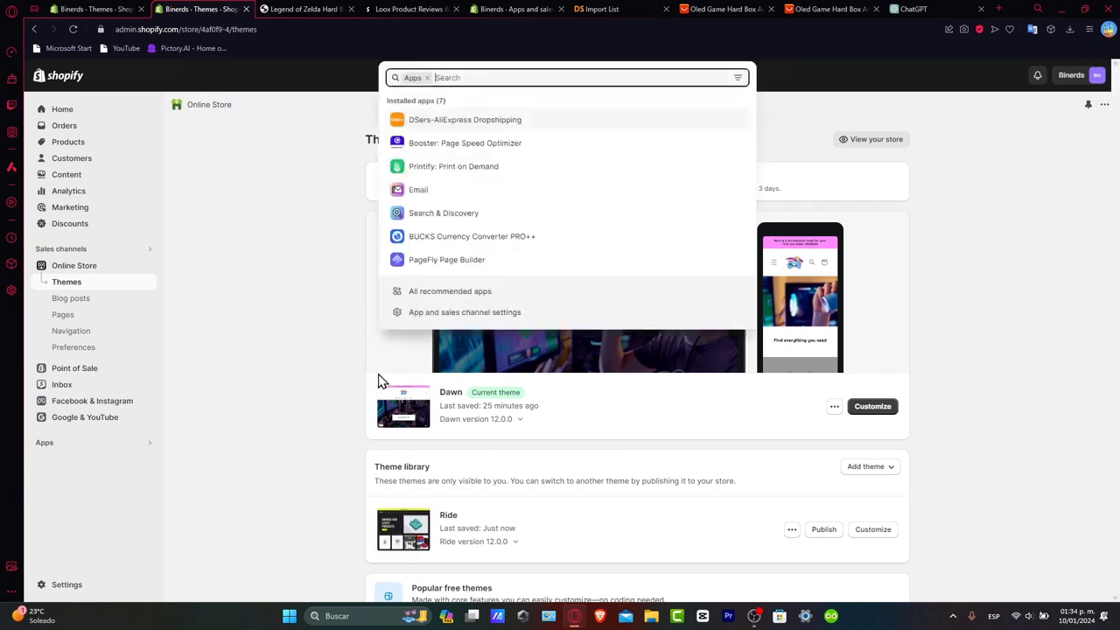
{"action": "left_click", "coordinate": [490, 260]}
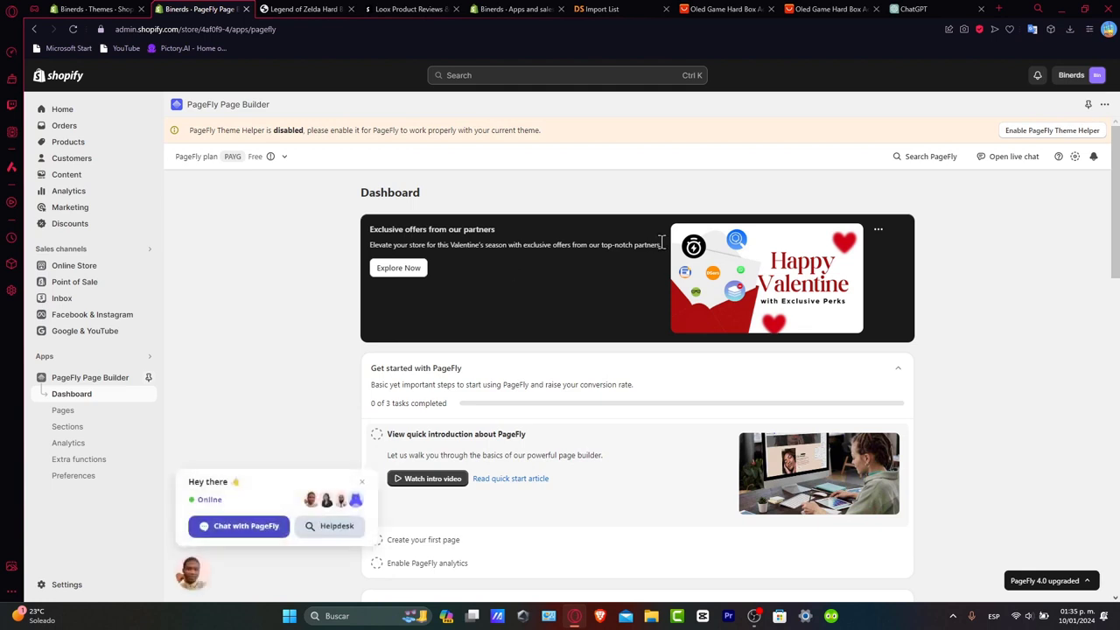
{"action": "left_click", "coordinate": [363, 487]}
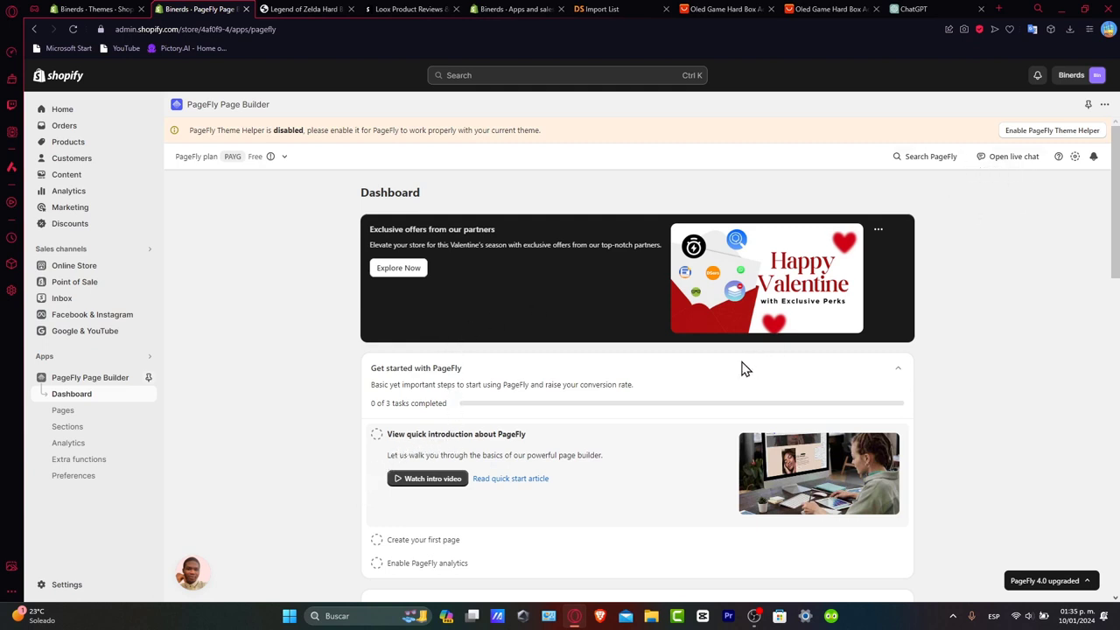
- Start creating a PageFly page from the dashboard and browse the available product page templates
{"action": "left_click", "coordinate": [429, 539]}
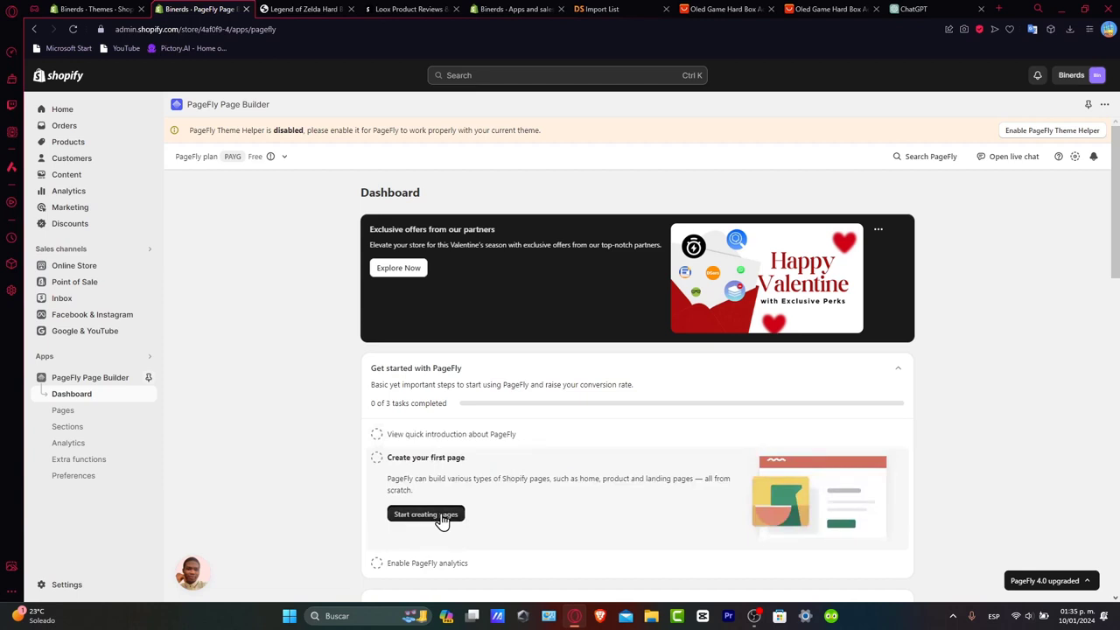
{"action": "left_click", "coordinate": [439, 517]}
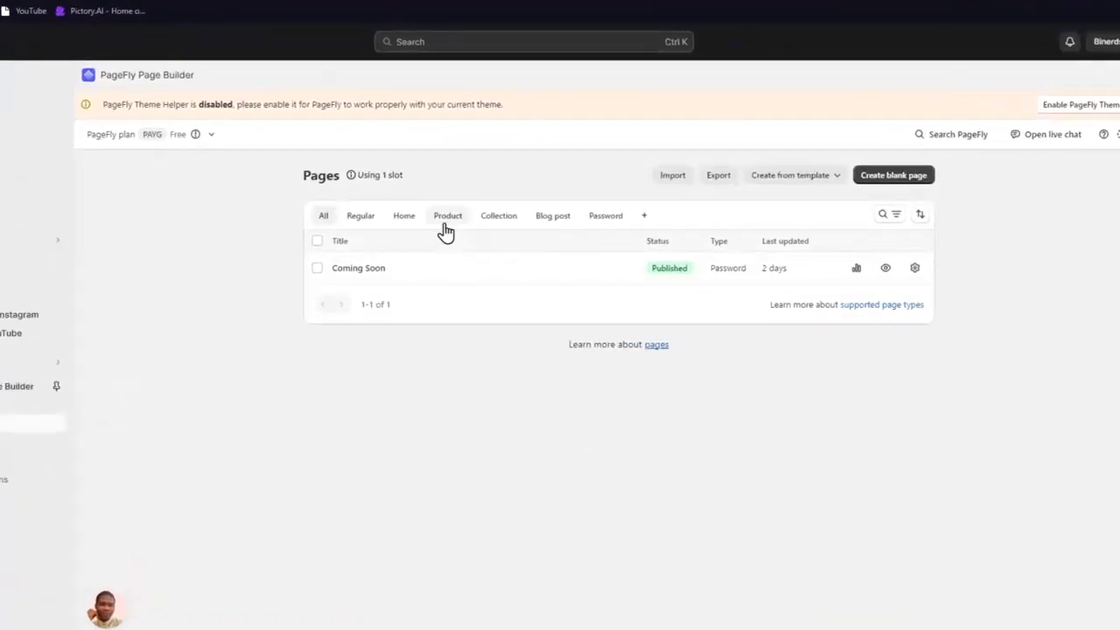
{"action": "left_click", "coordinate": [490, 231]}
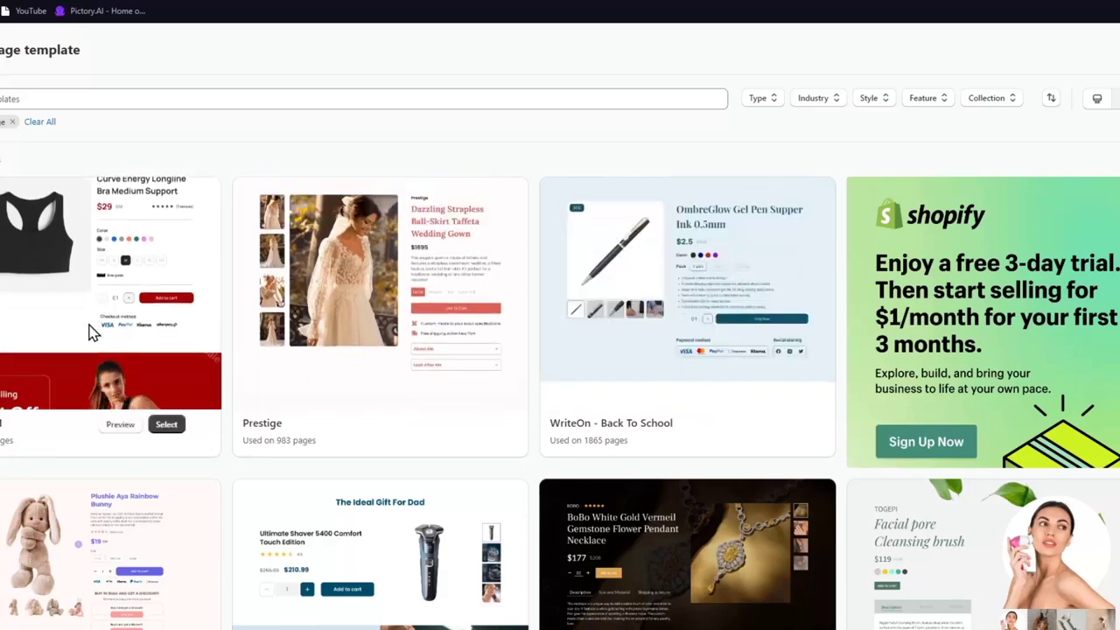
{"action": "scroll", "coordinate": [123, 505], "scroll_direction": "down", "scroll_amount": 2}
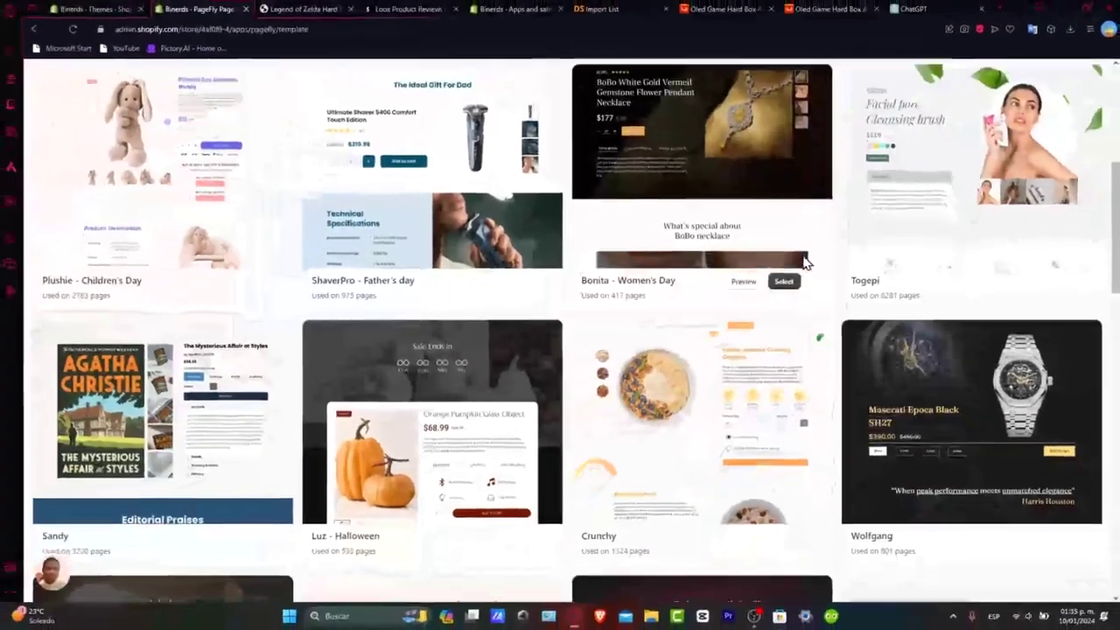
{"action": "scroll", "coordinate": [787, 423], "scroll_direction": "down", "scroll_amount": 2}
{"action": "scroll", "coordinate": [805, 259], "scroll_direction": "up", "scroll_amount": 7}
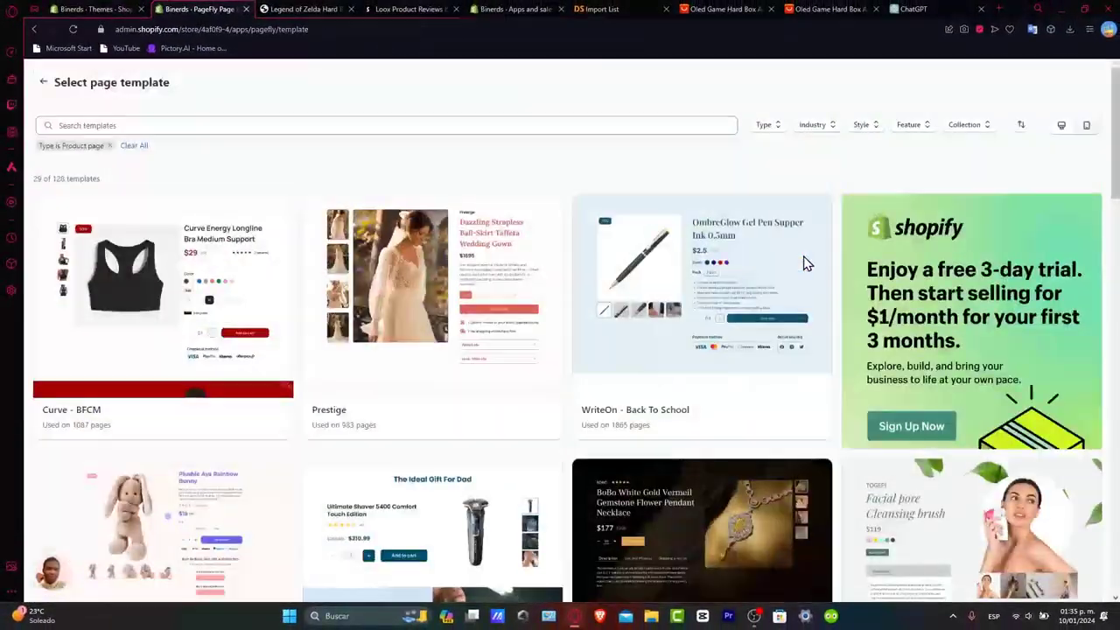
- Filter the product page templates by the Electronics and Books, music & videos industries and open the JBL T450 headphones template for editing
{"action": "left_click", "coordinate": [770, 127]}
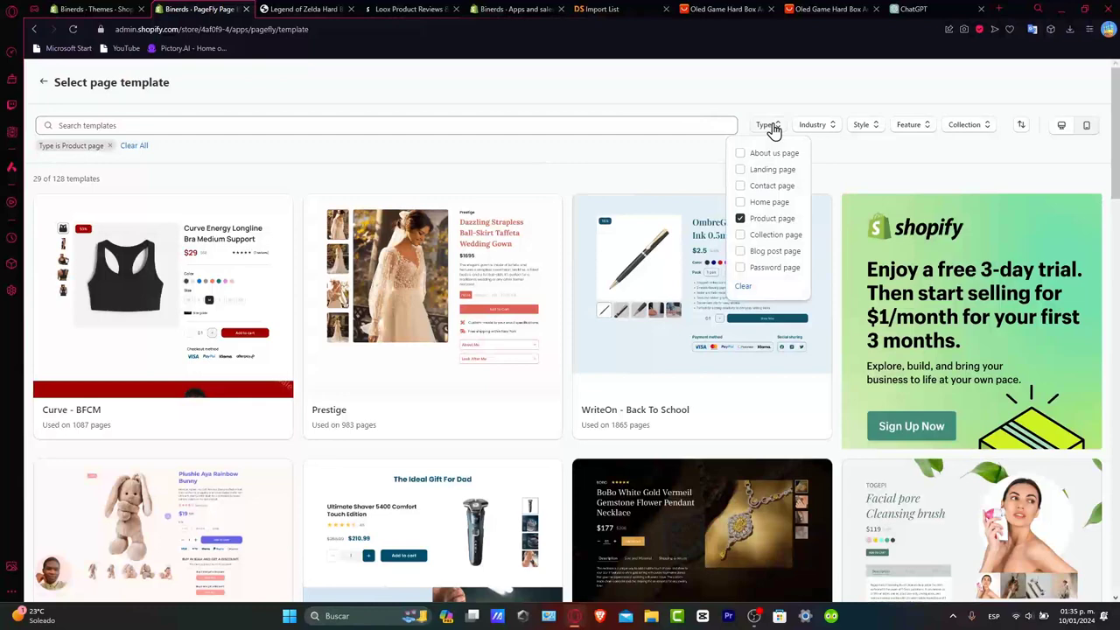
{"action": "left_click", "coordinate": [821, 138]}
{"action": "left_click", "coordinate": [822, 130]}
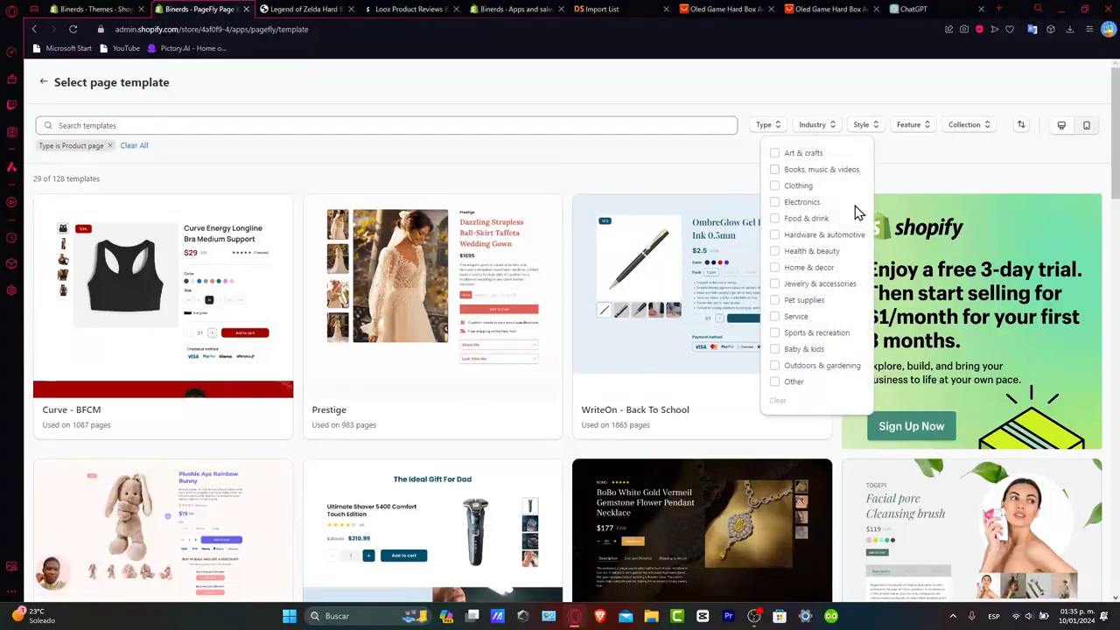
{"action": "left_click", "coordinate": [774, 202]}
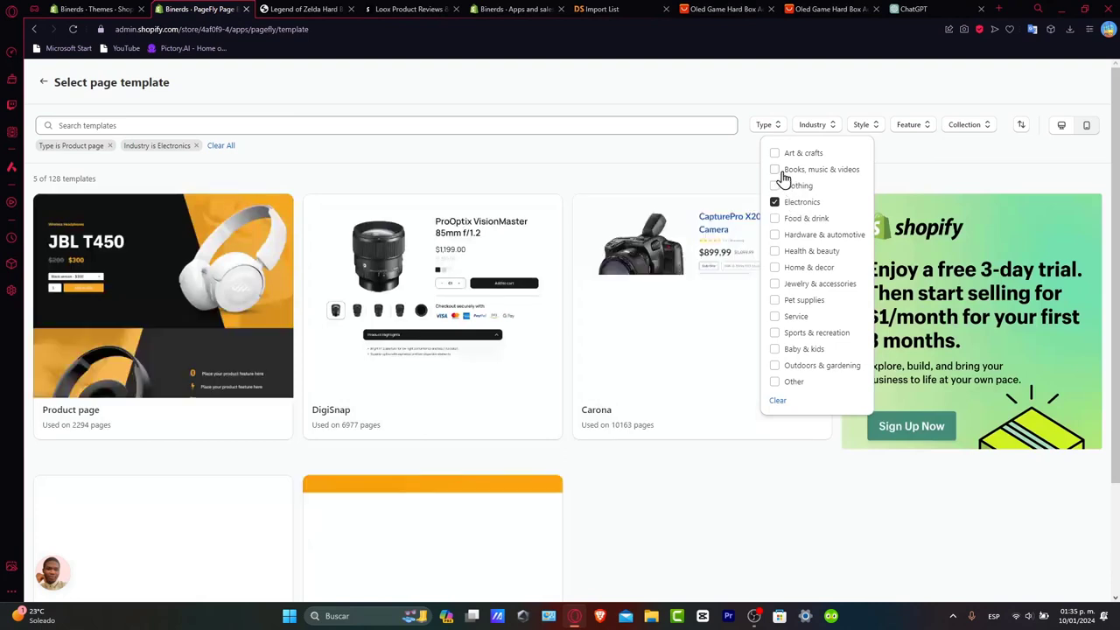
{"action": "left_click", "coordinate": [782, 171]}
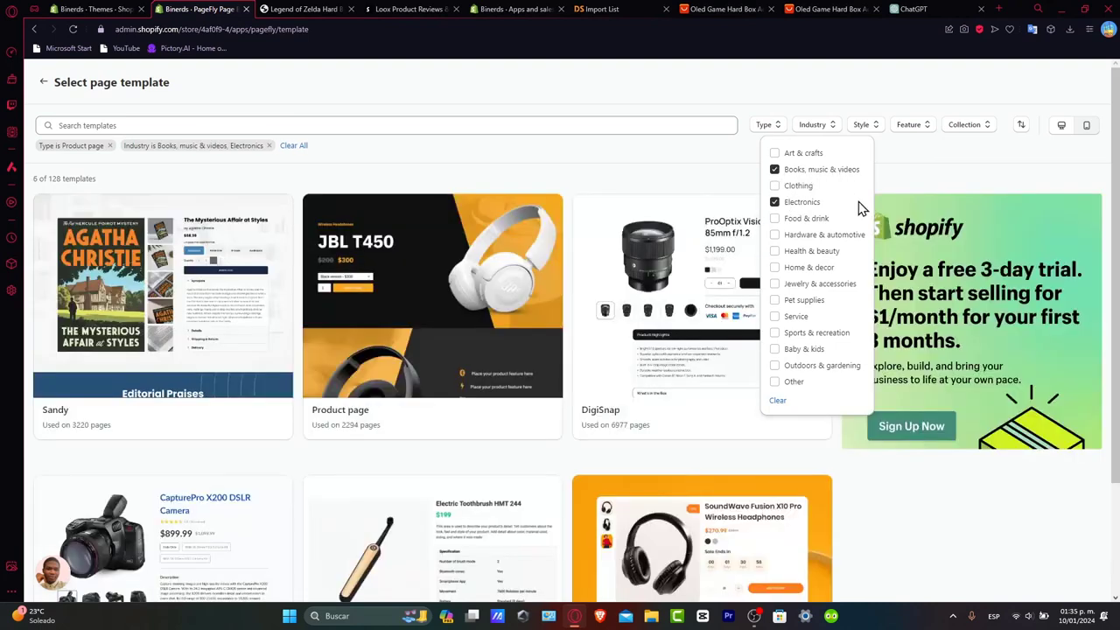
{"action": "left_click", "coordinate": [876, 131]}
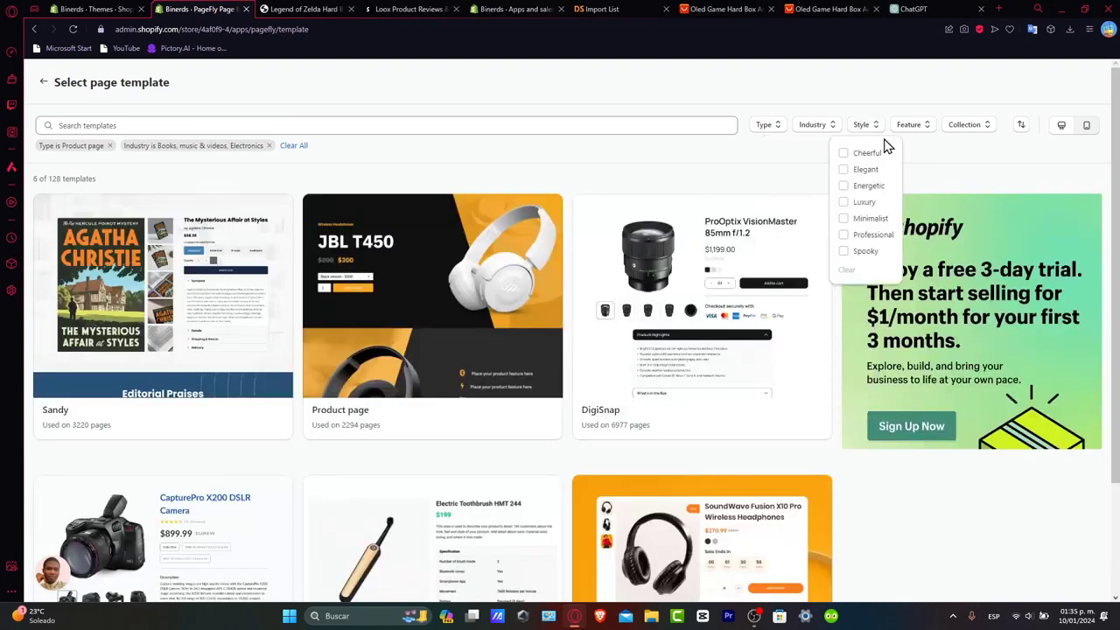
{"action": "left_click", "coordinate": [913, 130]}
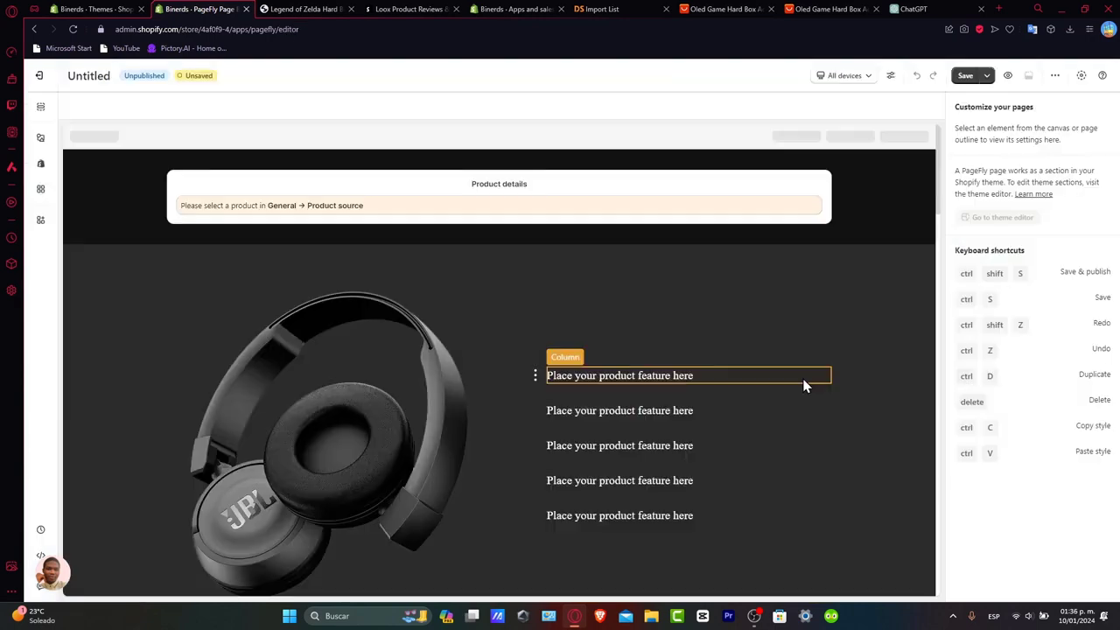
- Replace the headphones image beside the feature list with a photo of the Legend of Zelda Hard Box Set from the store's products
{"action": "scroll", "coordinate": [805, 385], "scroll_direction": "down", "scroll_amount": 10}
{"action": "scroll", "coordinate": [806, 389], "scroll_direction": "down", "scroll_amount": 10}
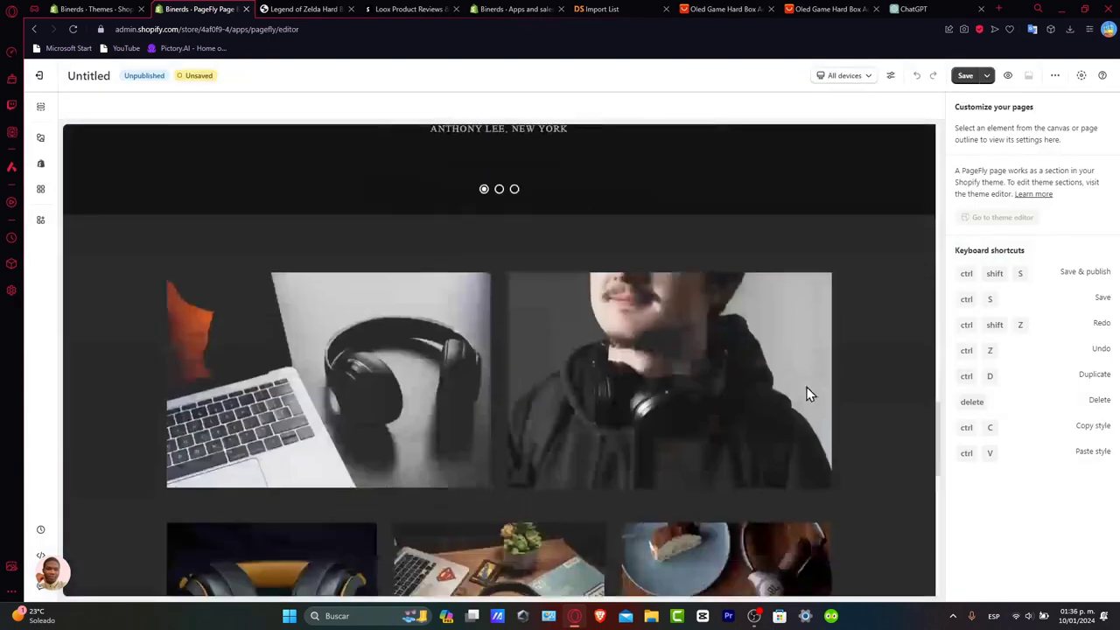
{"action": "scroll", "coordinate": [807, 394], "scroll_direction": "up", "scroll_amount": 3}
{"action": "scroll", "coordinate": [808, 394], "scroll_direction": "up", "scroll_amount": 10}
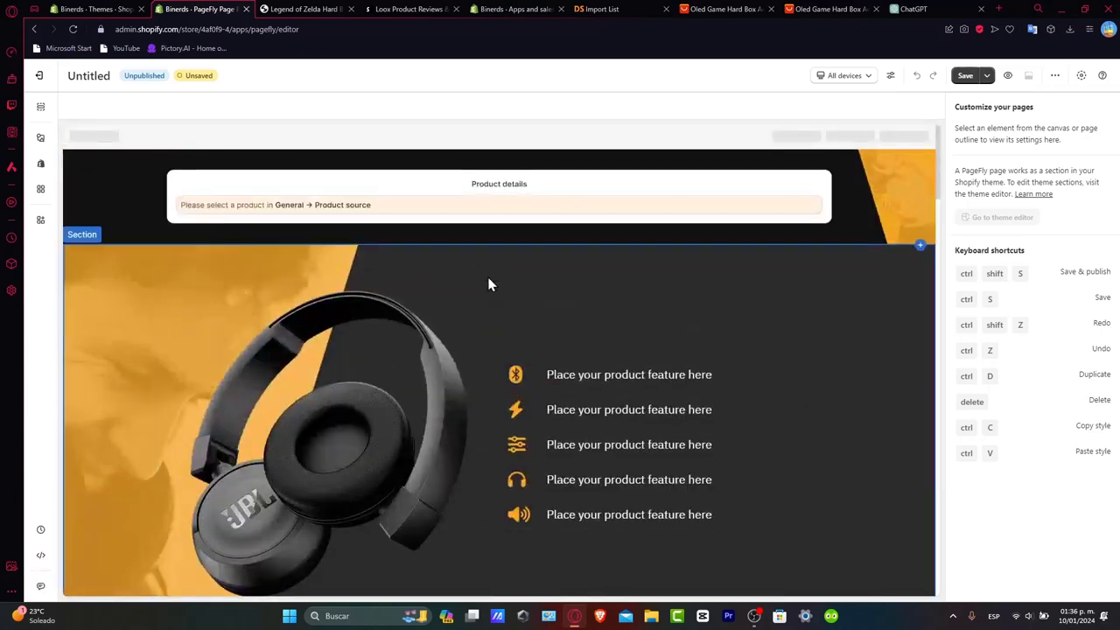
{"action": "left_click", "coordinate": [462, 338]}
{"action": "left_click", "coordinate": [441, 383]}
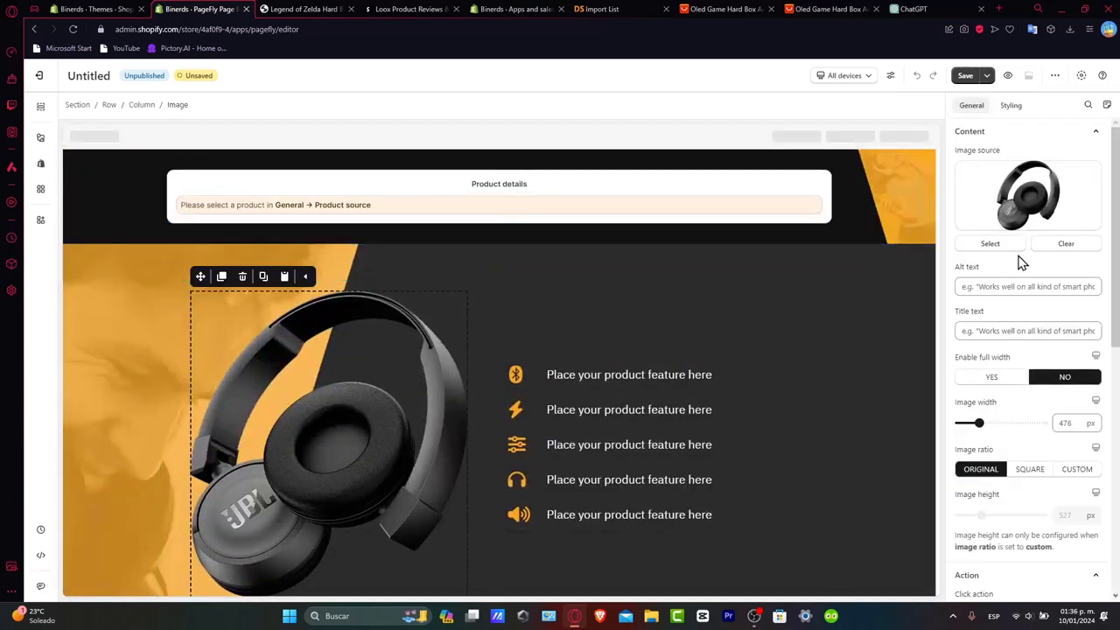
{"action": "left_click", "coordinate": [990, 244]}
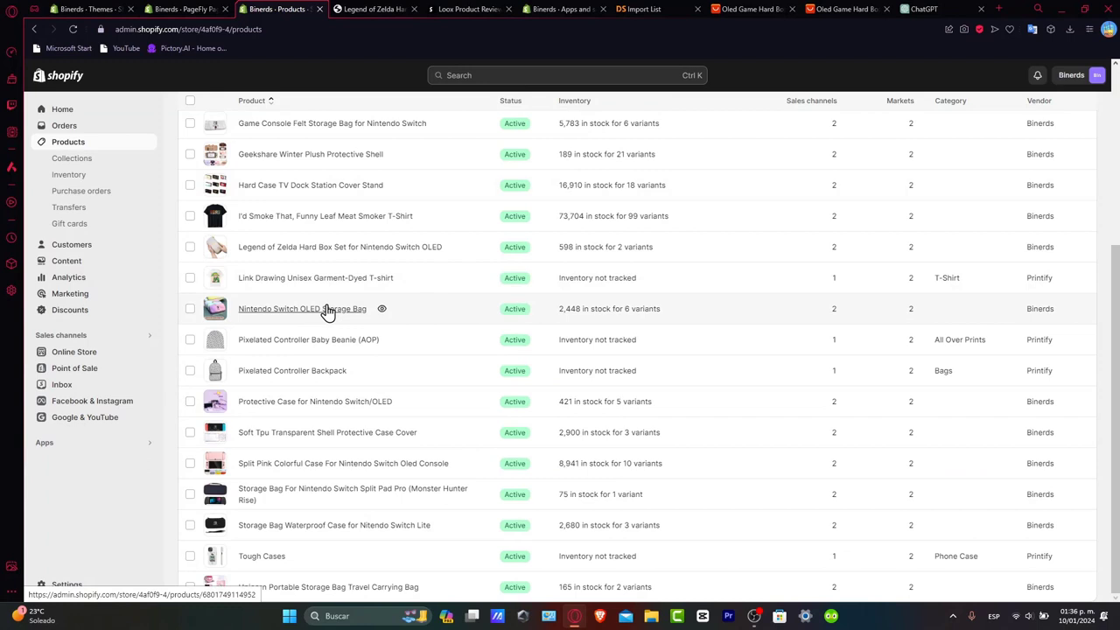
{"action": "left_click", "coordinate": [343, 252]}
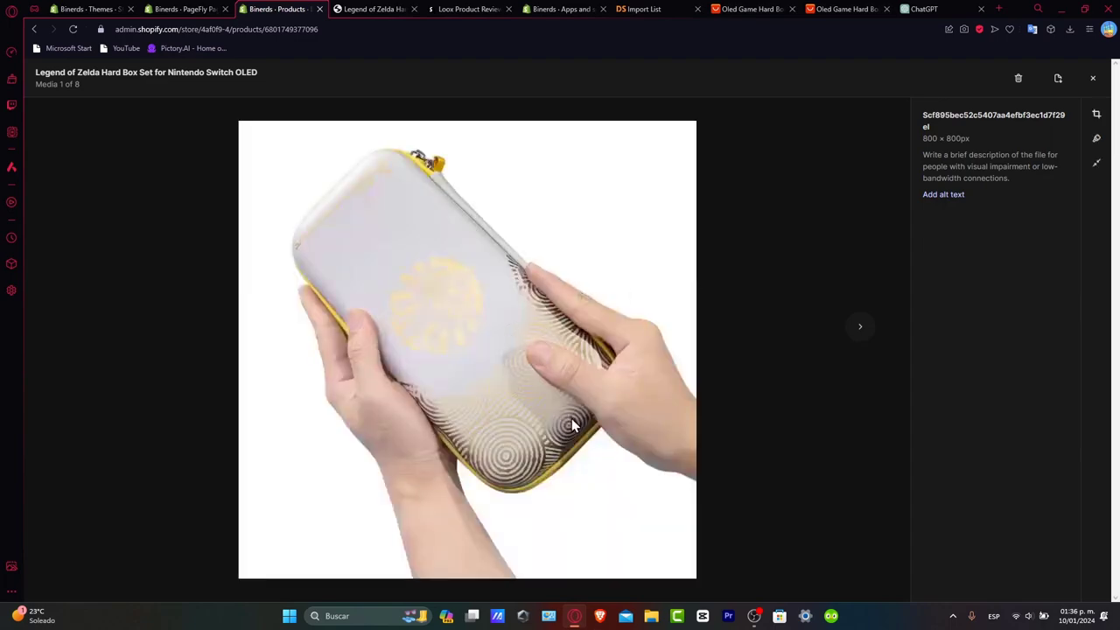
{"action": "key", "text": "ctrl+shift+Tab"}
{"action": "left_click", "coordinate": [836, 438]}
{"action": "scroll", "coordinate": [569, 451], "scroll_direction": "down", "scroll_amount": 3}
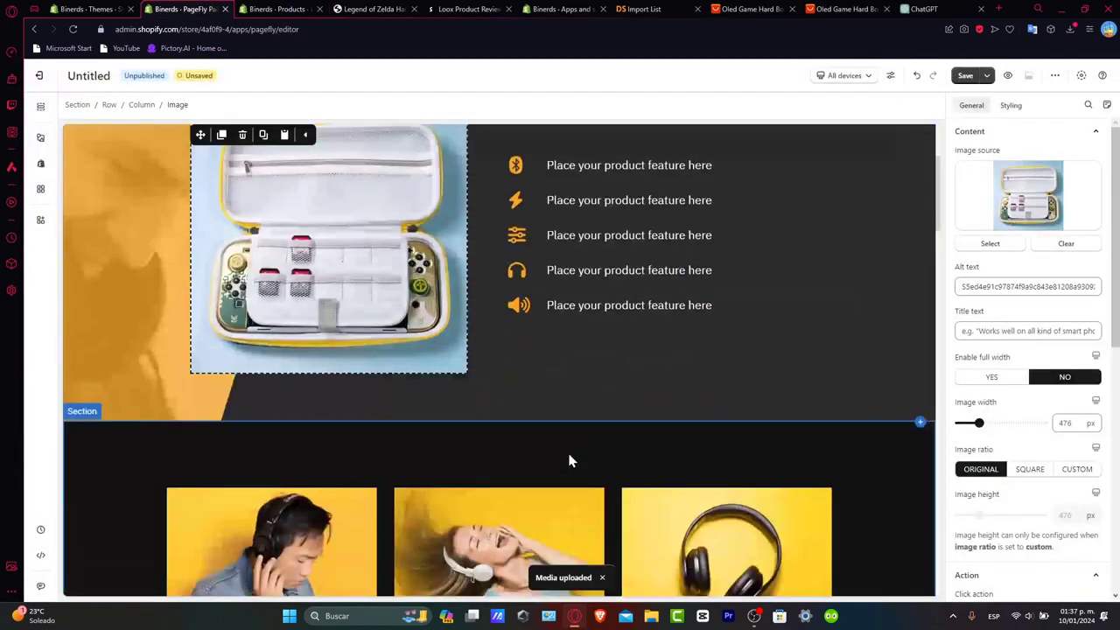
{"action": "scroll", "coordinate": [569, 451], "scroll_direction": "up", "scroll_amount": 3}
- Set the feature list texts to "The Legend of Zelda Hard Box set", "Customize your Nintendo Switch OLED" and "Up to 10 Videogame Slots"
{"action": "left_click", "coordinate": [535, 296]}
{"action": "left_click", "coordinate": [498, 280]}
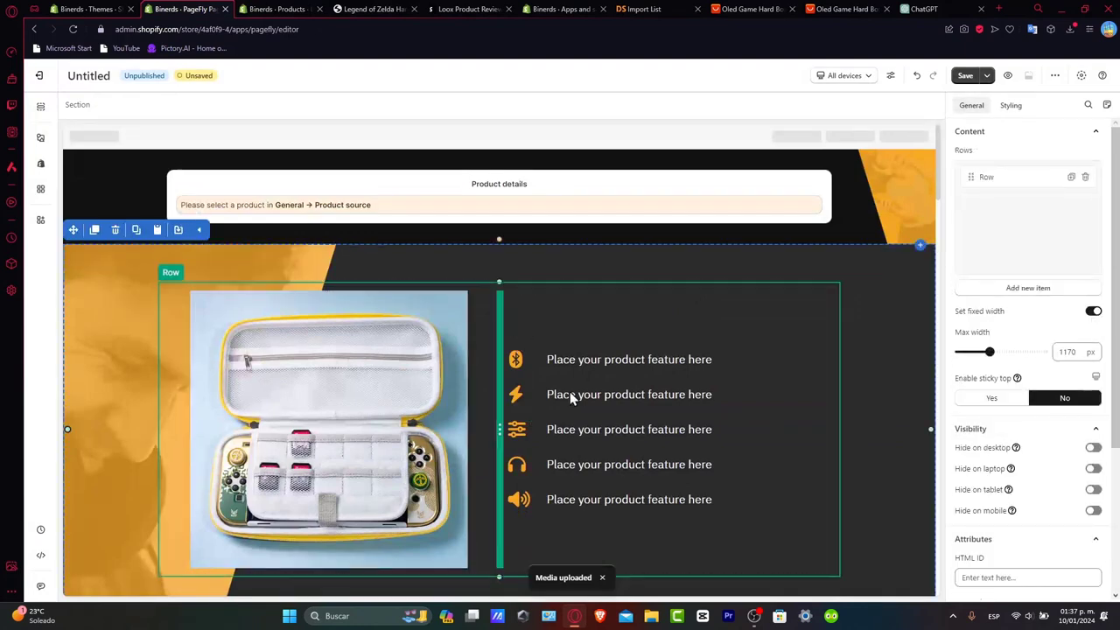
{"action": "scroll", "coordinate": [612, 412], "scroll_direction": "down", "scroll_amount": 3}
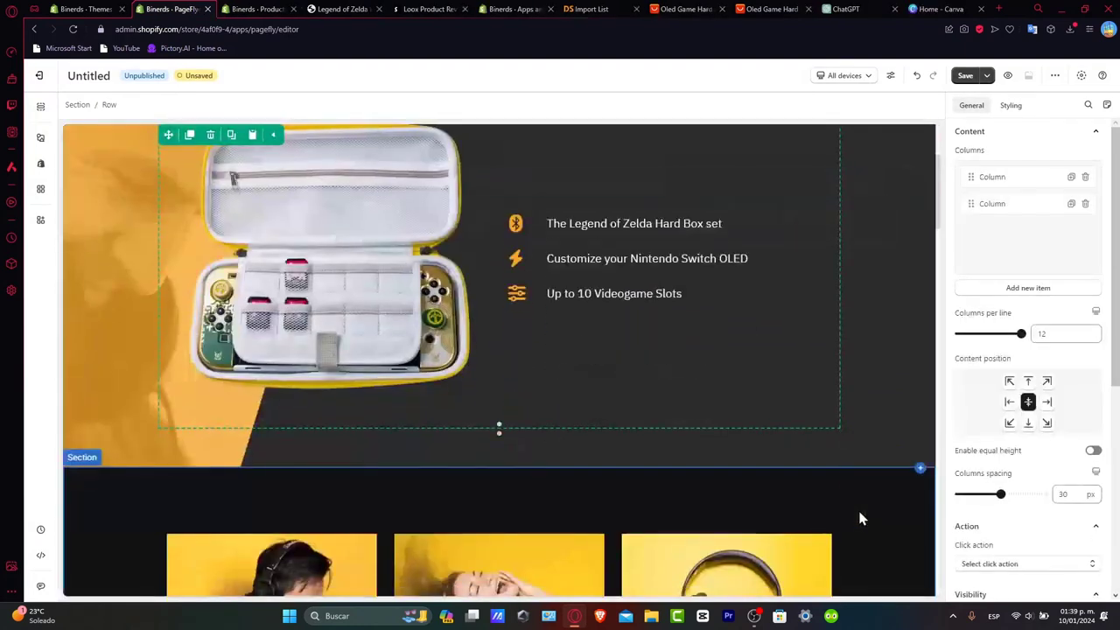
- Replace the Bluetooth icon beside the first feature text with an eye icon
{"action": "left_click", "coordinate": [515, 225]}
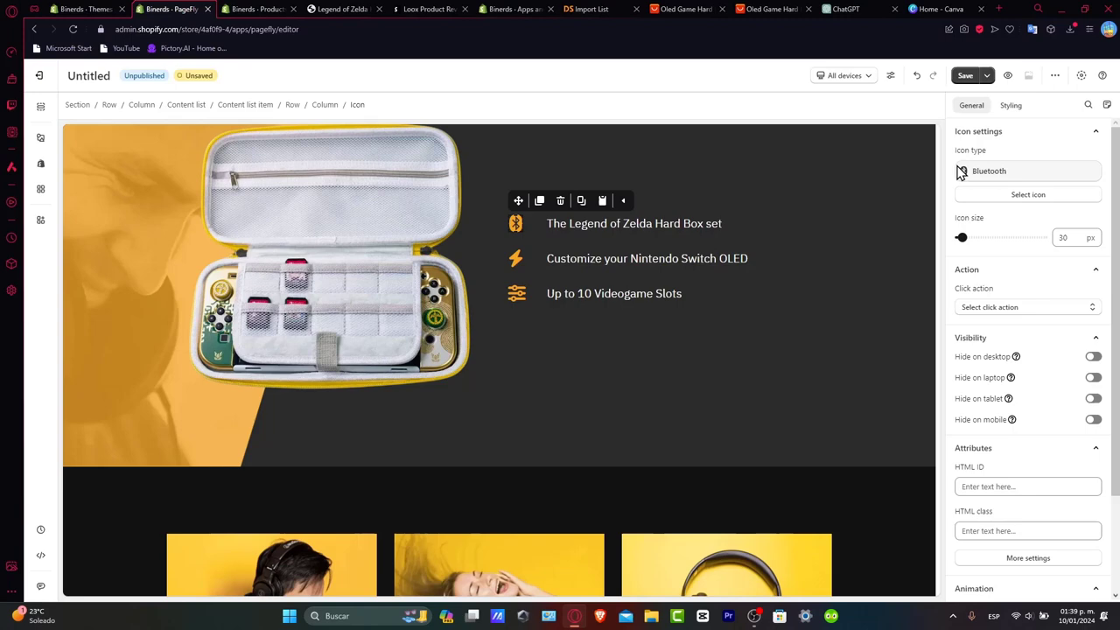
{"action": "left_click", "coordinate": [1007, 194]}
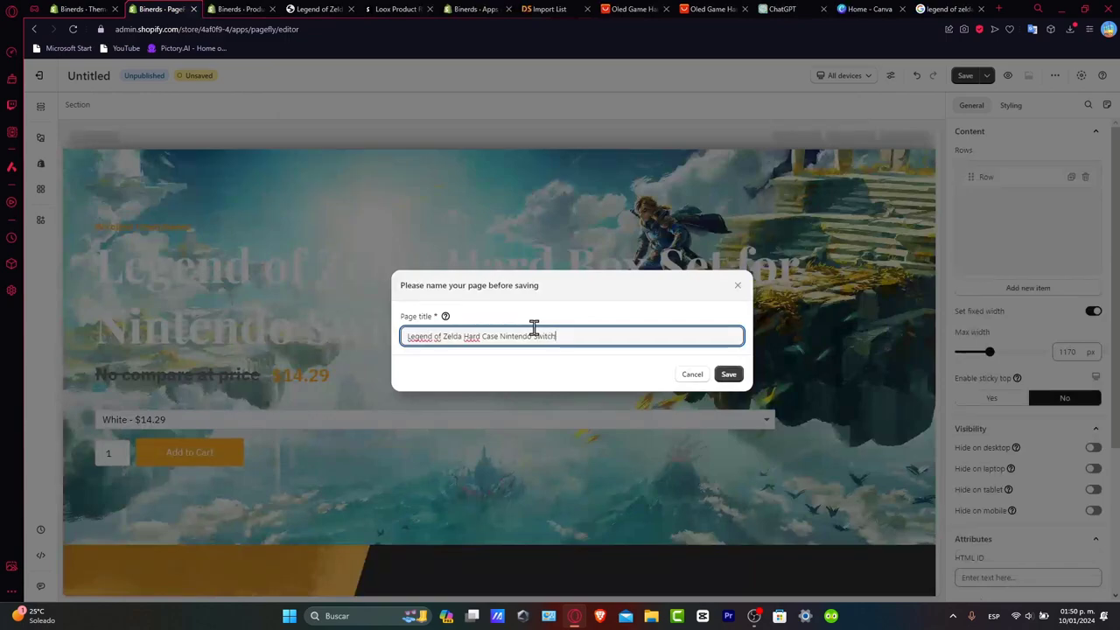
- Save the page under the title "Legend of Zelda Hard Case Nintendo Switch" and enable autosave
{"action": "left_click", "coordinate": [729, 375]}
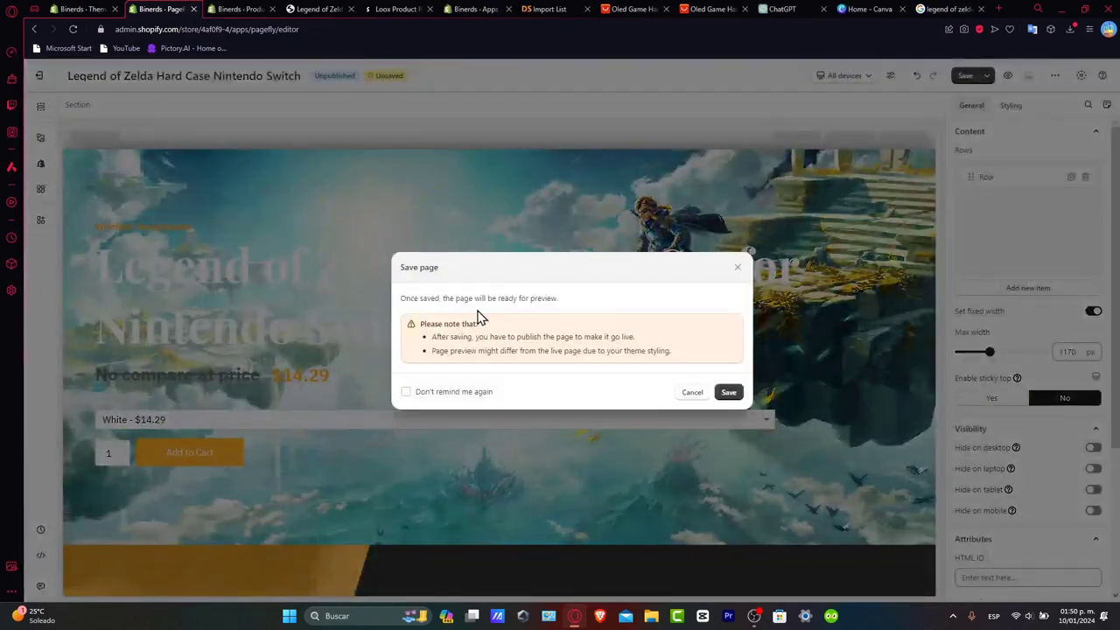
{"action": "left_click_drag", "start_coordinate": [469, 299], "coordinate": [557, 299]}
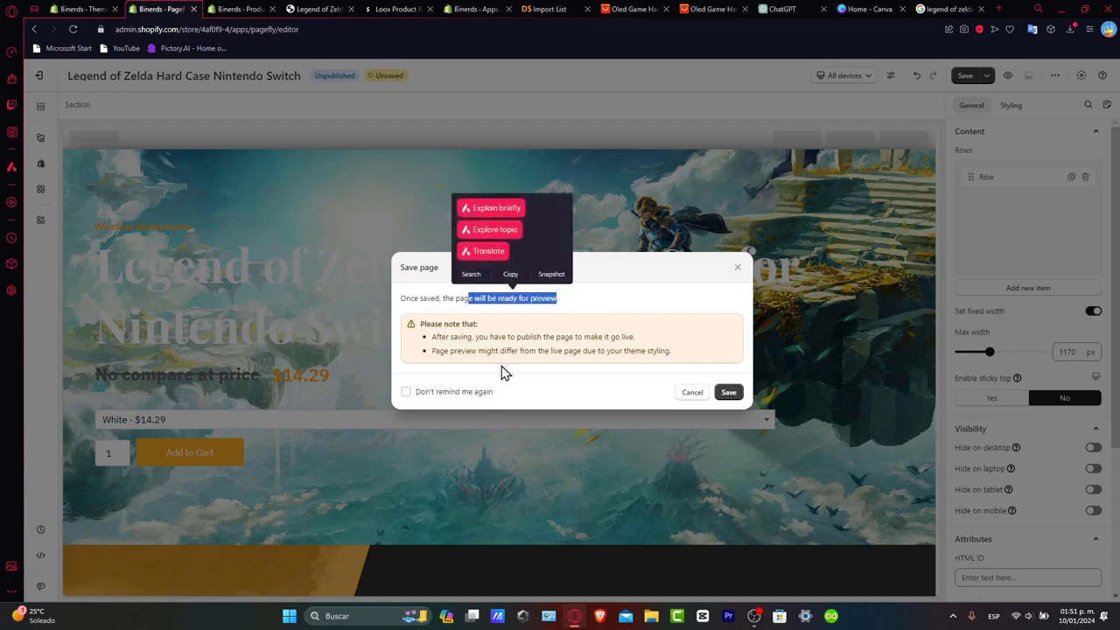
{"action": "left_click", "coordinate": [728, 392]}
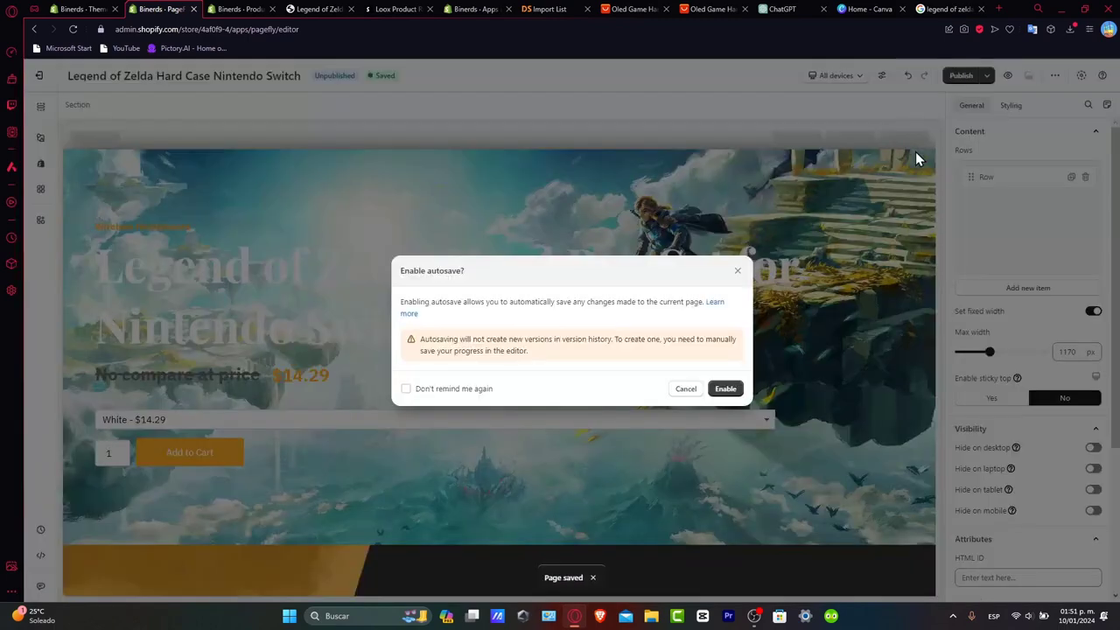
{"action": "left_click", "coordinate": [727, 390]}
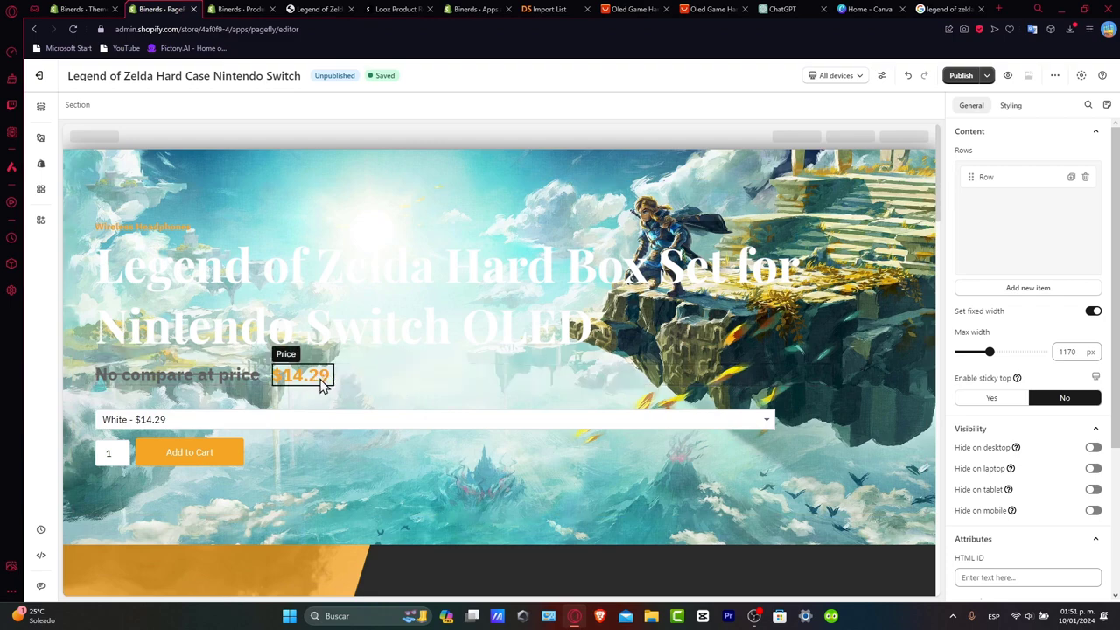
- Review the saved page's sections, then start publishing it and continue to the page assignment
{"action": "scroll", "coordinate": [499, 412], "scroll_direction": "down", "scroll_amount": 5}
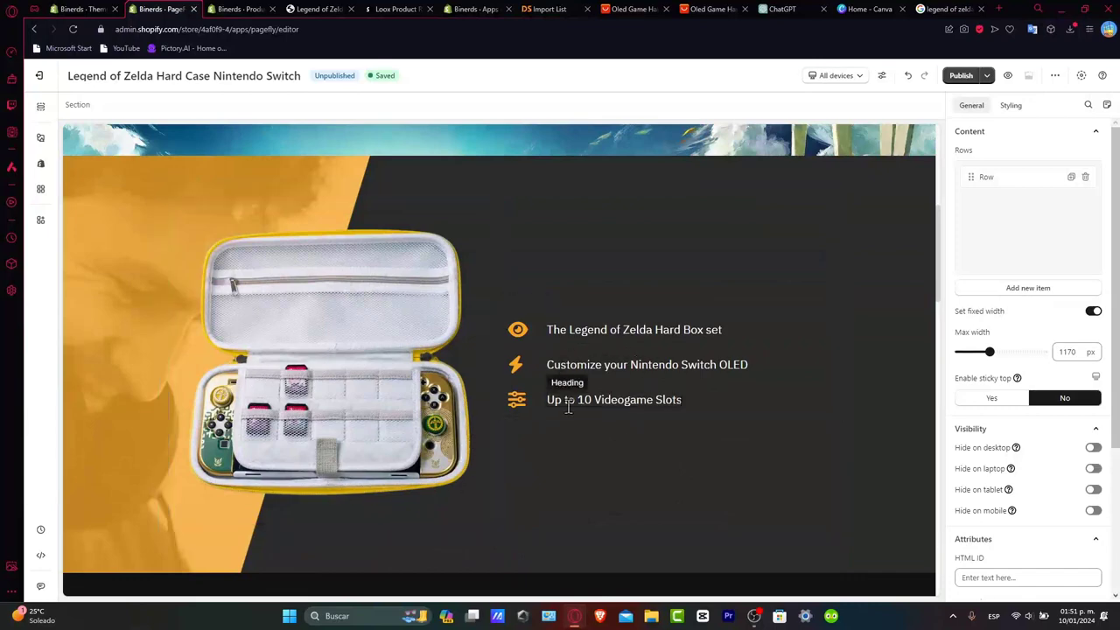
{"action": "scroll", "coordinate": [708, 354], "scroll_direction": "down", "scroll_amount": 4}
{"action": "scroll", "coordinate": [708, 362], "scroll_direction": "down", "scroll_amount": 1}
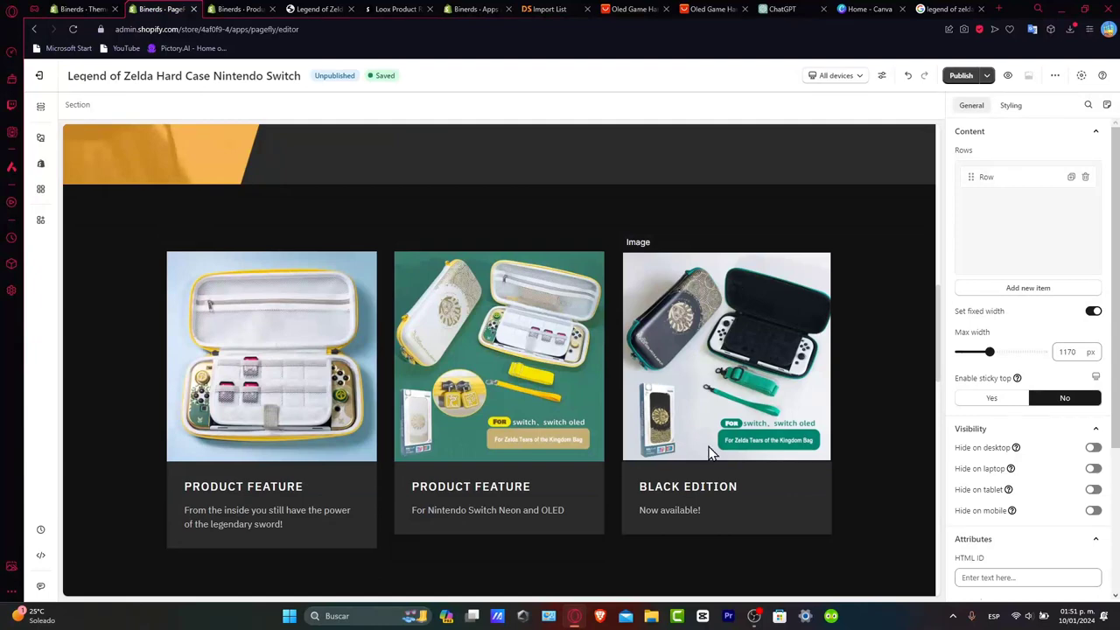
{"action": "scroll", "coordinate": [709, 452], "scroll_direction": "up", "scroll_amount": 10}
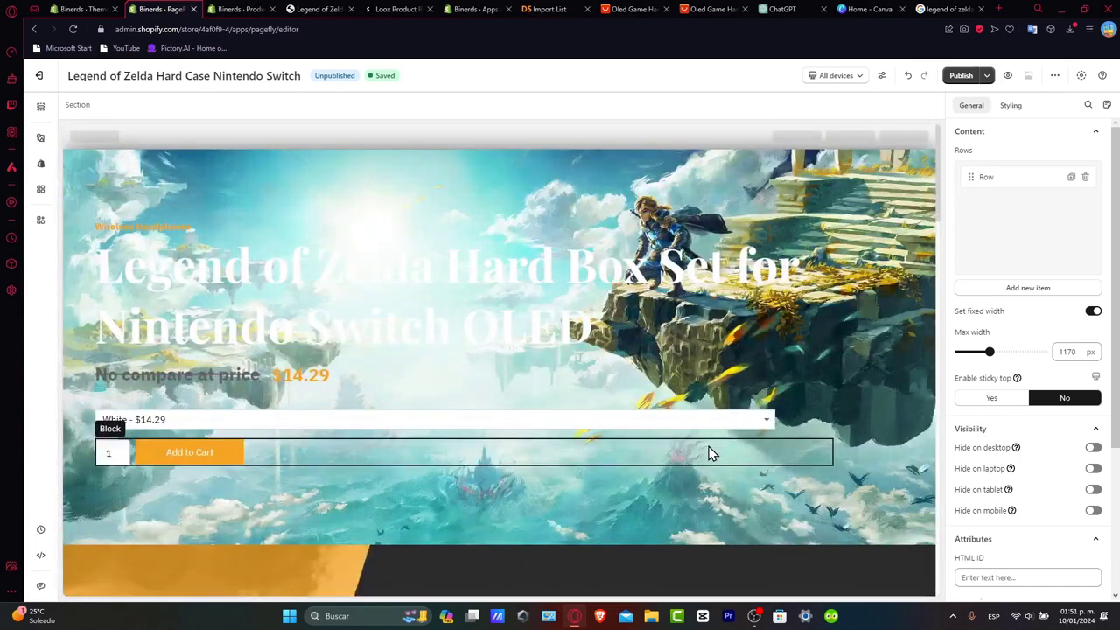
{"action": "left_click", "coordinate": [967, 77]}
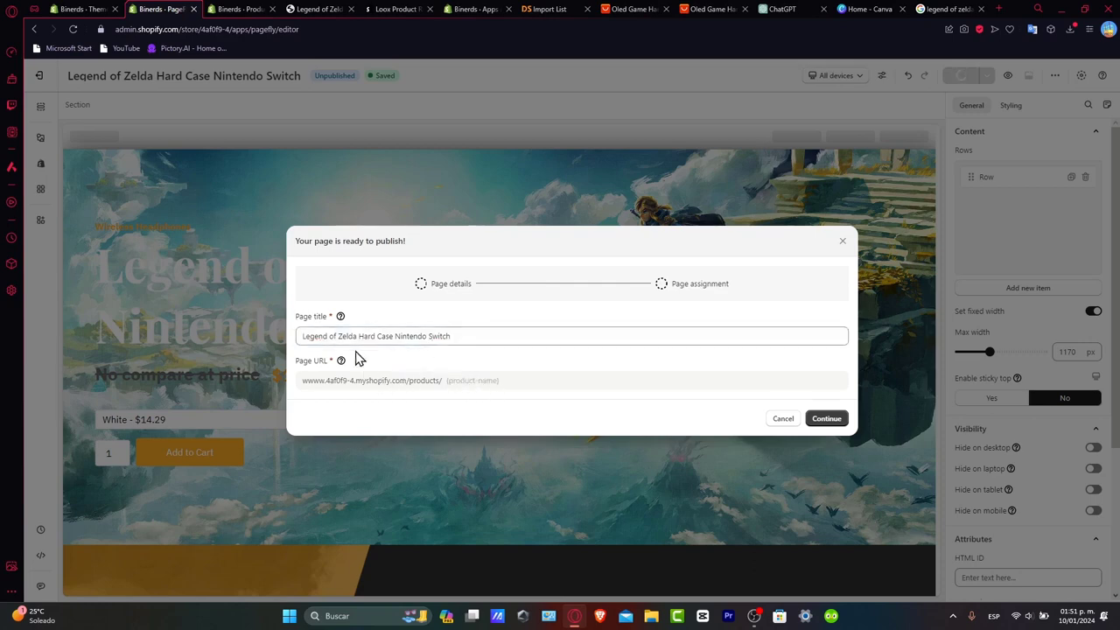
{"action": "left_click", "coordinate": [827, 418]}
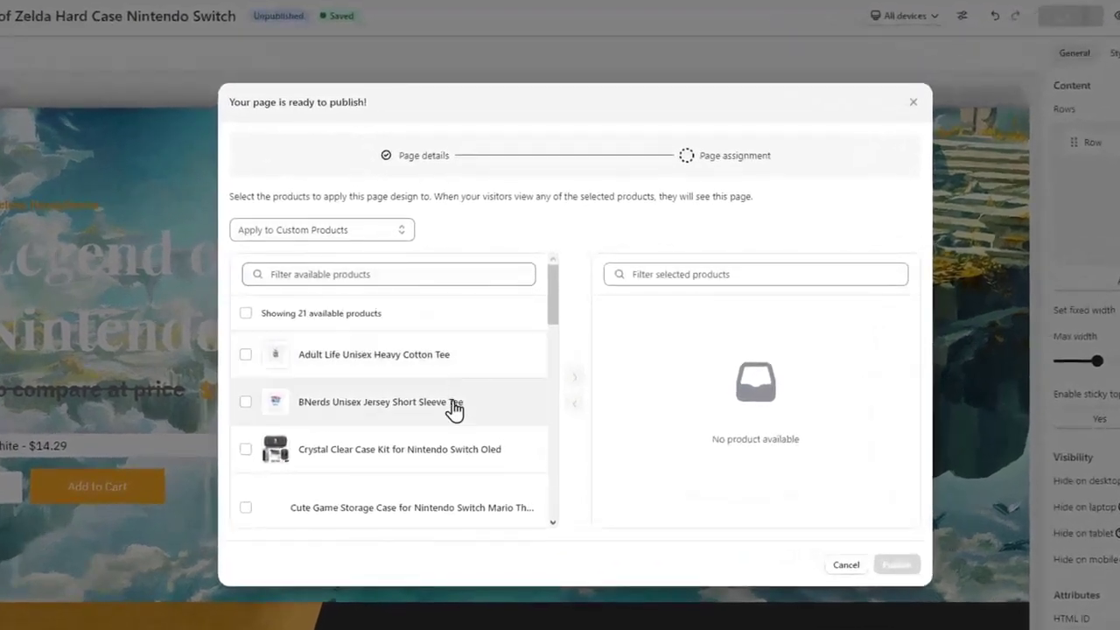
- Assign the page design to a custom product, try to publish it, and choose to switch to a higher plan
{"action": "left_click_drag", "start_coordinate": [560, 318], "coordinate": [554, 388]}
{"action": "left_click", "coordinate": [555, 310]}
{"action": "left_click", "coordinate": [249, 457]}
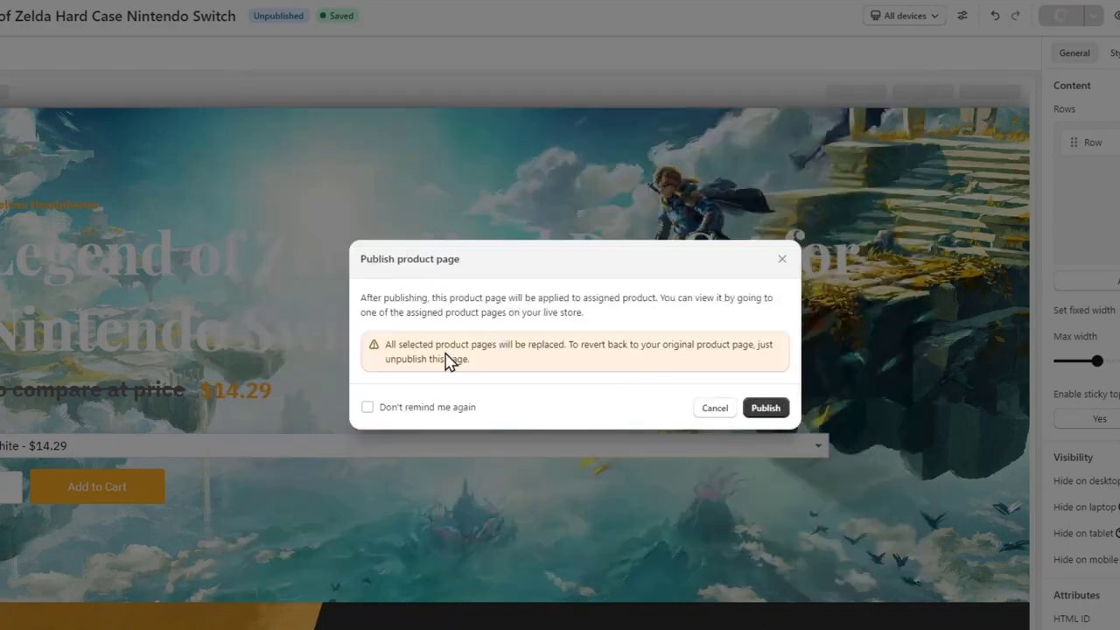
{"action": "left_click_drag", "start_coordinate": [432, 344], "coordinate": [522, 415]}
{"action": "left_click", "coordinate": [477, 408]}
{"action": "left_click", "coordinate": [752, 414]}
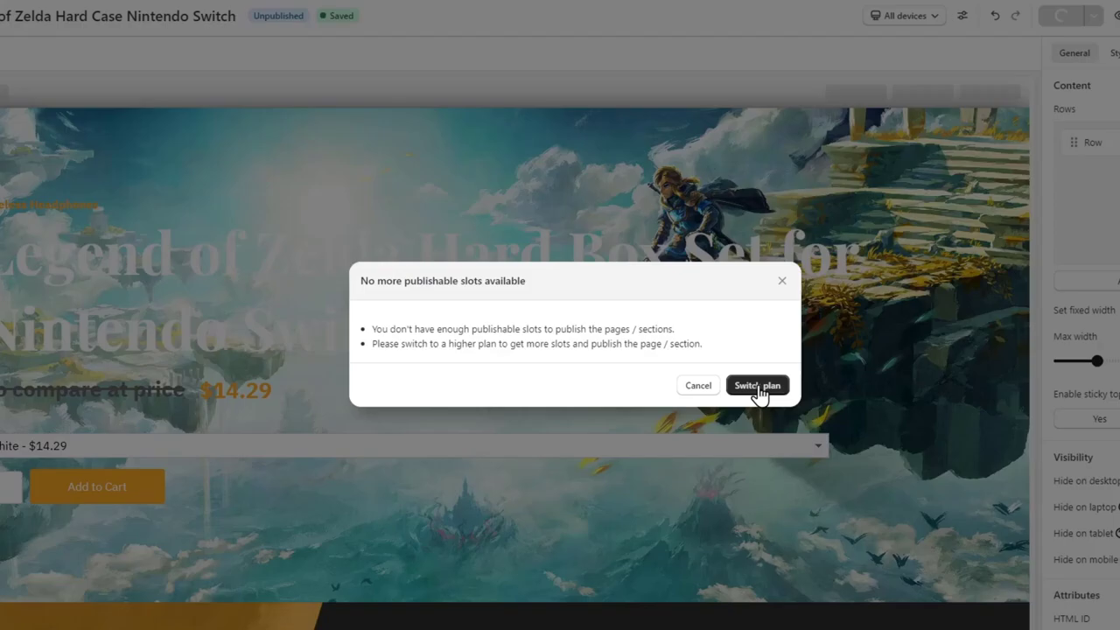
{"action": "left_click", "coordinate": [758, 390]}
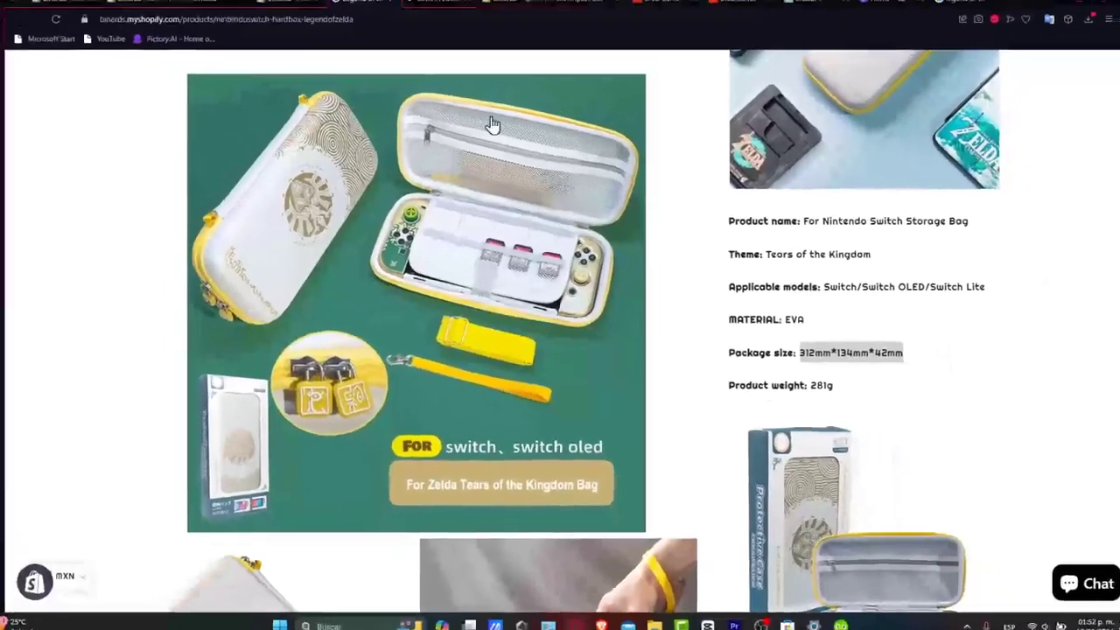
- Examine the original theme-based Legend of Zelda product page, including its purchase options, specifications and description images
{"action": "scroll", "coordinate": [795, 367], "scroll_direction": "up", "scroll_amount": 3}
{"action": "scroll", "coordinate": [795, 367], "scroll_direction": "up", "scroll_amount": 10}
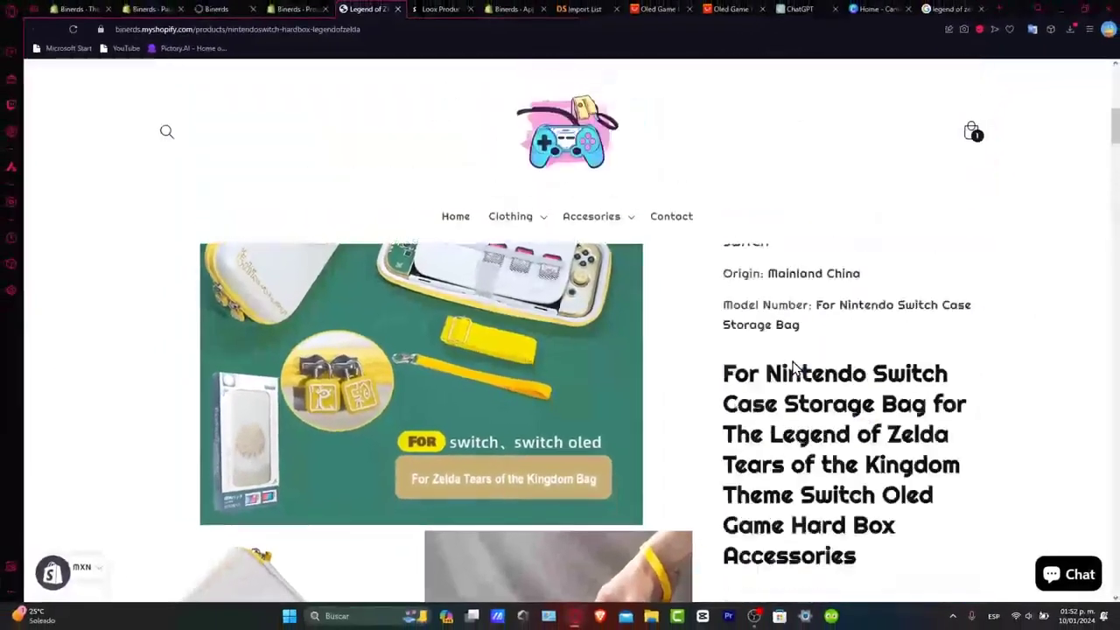
{"action": "scroll", "coordinate": [792, 366], "scroll_direction": "down", "scroll_amount": 5}
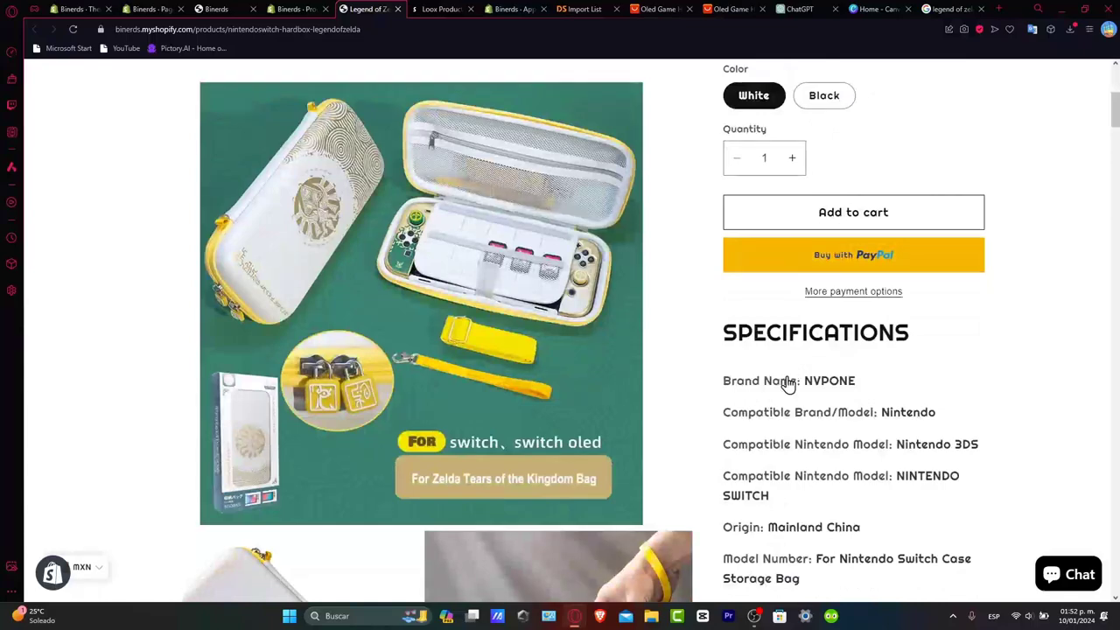
{"action": "scroll", "coordinate": [792, 394], "scroll_direction": "down", "scroll_amount": 10}
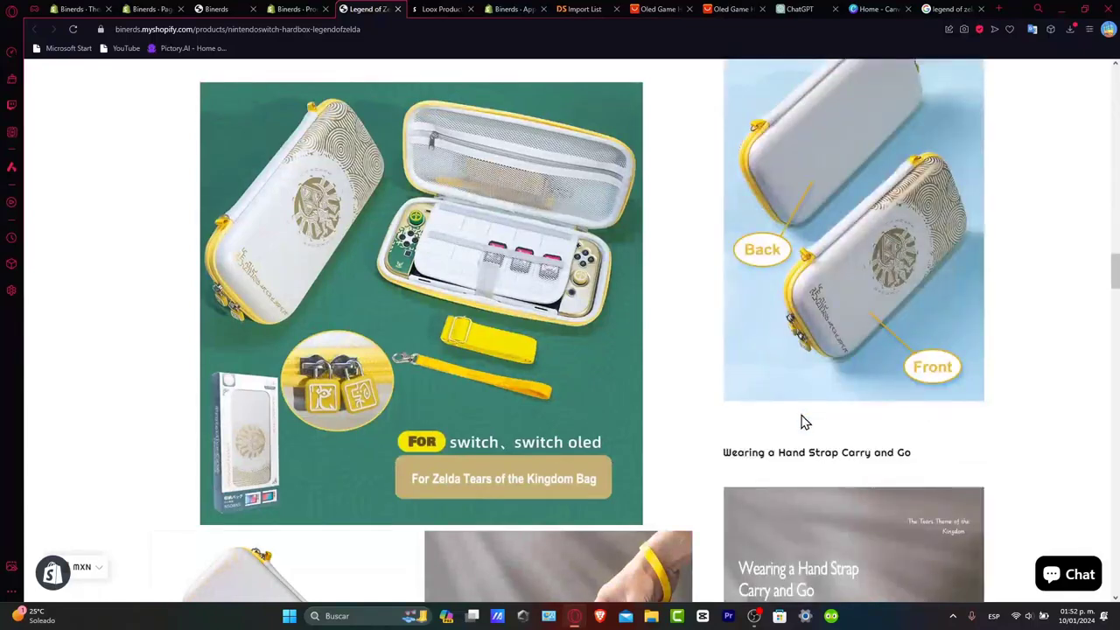
{"action": "scroll", "coordinate": [805, 422], "scroll_direction": "down", "scroll_amount": 3}
- Switch to the PageFly preview of the Zelda page and examine its hero, feature, tech specs and related products sections
{"action": "left_click", "coordinate": [245, 9]}
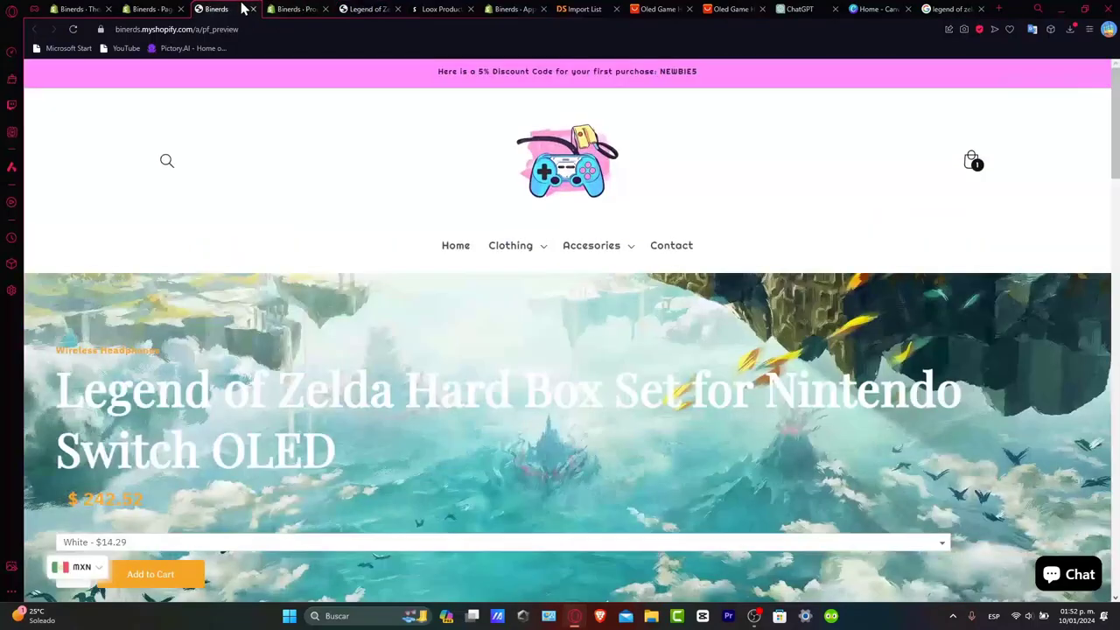
{"action": "scroll", "coordinate": [630, 357], "scroll_direction": "down", "scroll_amount": 3}
{"action": "scroll", "coordinate": [653, 375], "scroll_direction": "up", "scroll_amount": 3}
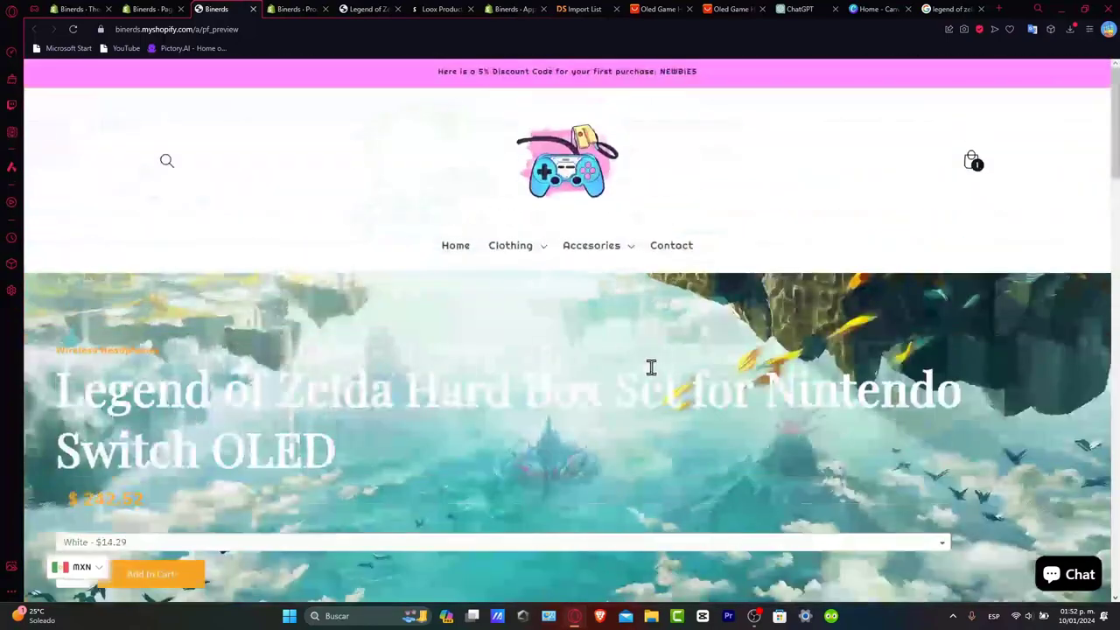
{"action": "scroll", "coordinate": [651, 368], "scroll_direction": "down", "scroll_amount": 2}
{"action": "scroll", "coordinate": [651, 367], "scroll_direction": "down", "scroll_amount": 15}
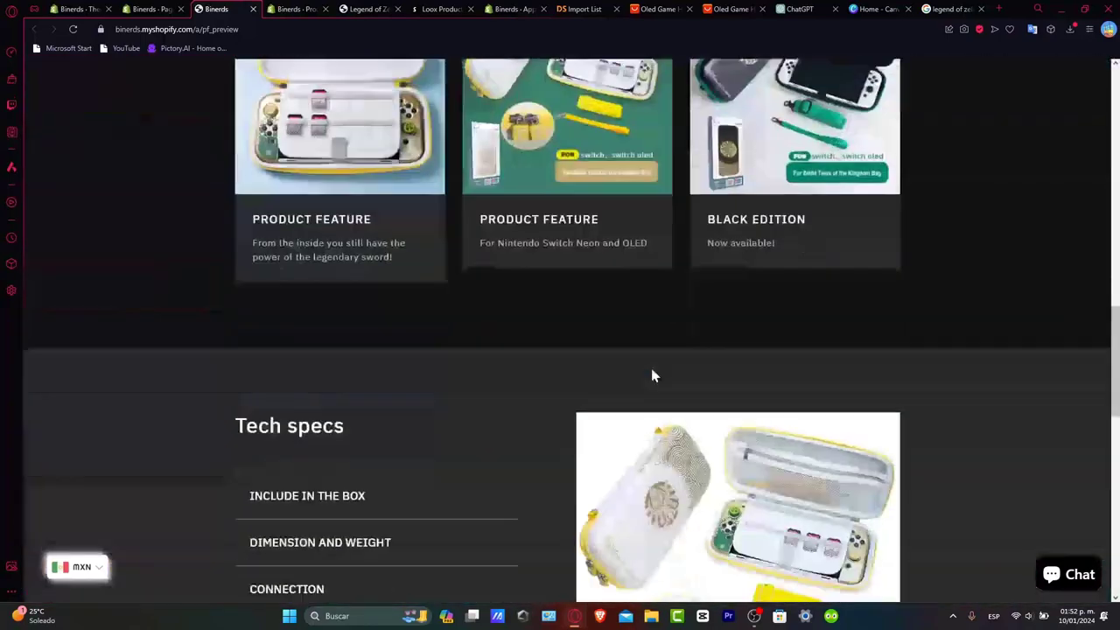
{"action": "scroll", "coordinate": [651, 375], "scroll_direction": "down", "scroll_amount": 5}
{"action": "scroll", "coordinate": [653, 375], "scroll_direction": "up", "scroll_amount": 8}
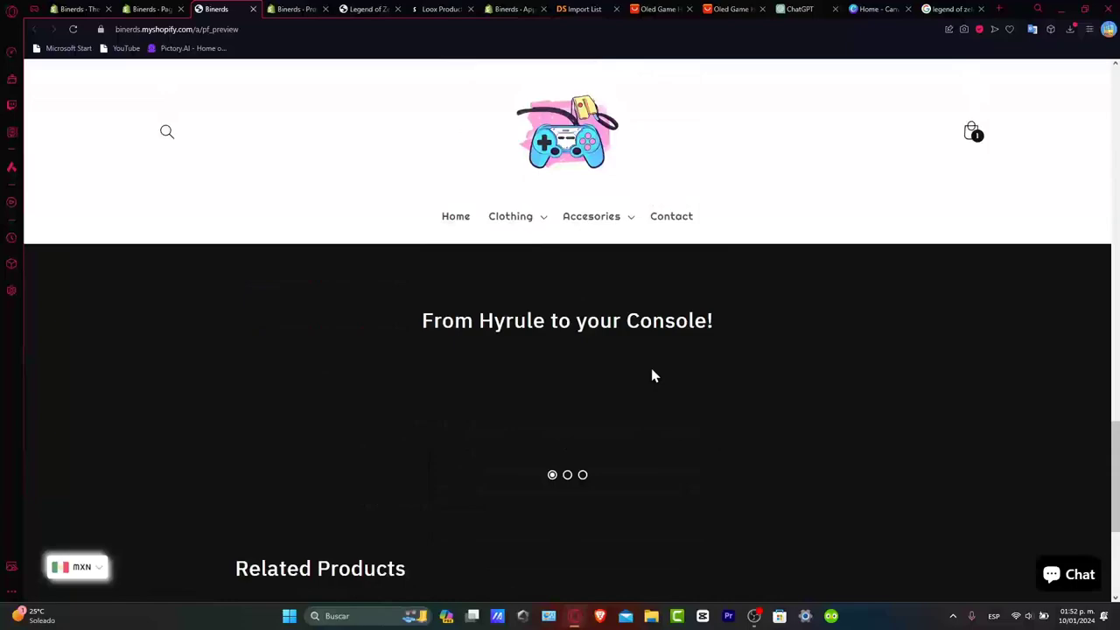
{"action": "scroll", "coordinate": [651, 374], "scroll_direction": "up", "scroll_amount": 15}
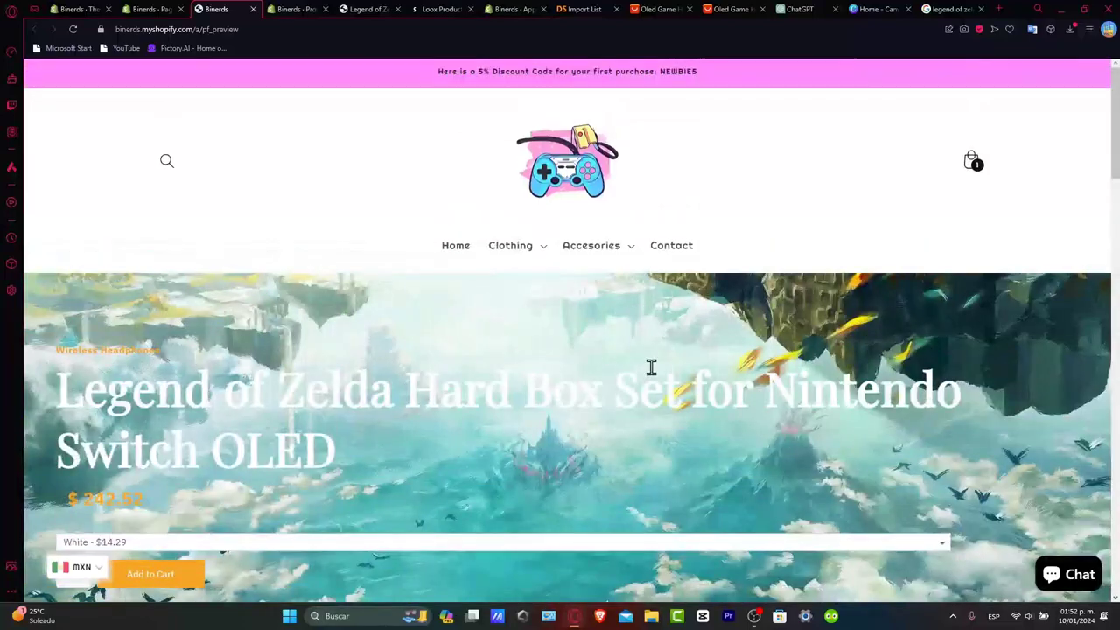
{"action": "scroll", "coordinate": [651, 375], "scroll_direction": "down", "scroll_amount": 2}
{"action": "scroll", "coordinate": [652, 377], "scroll_direction": "down", "scroll_amount": 4}
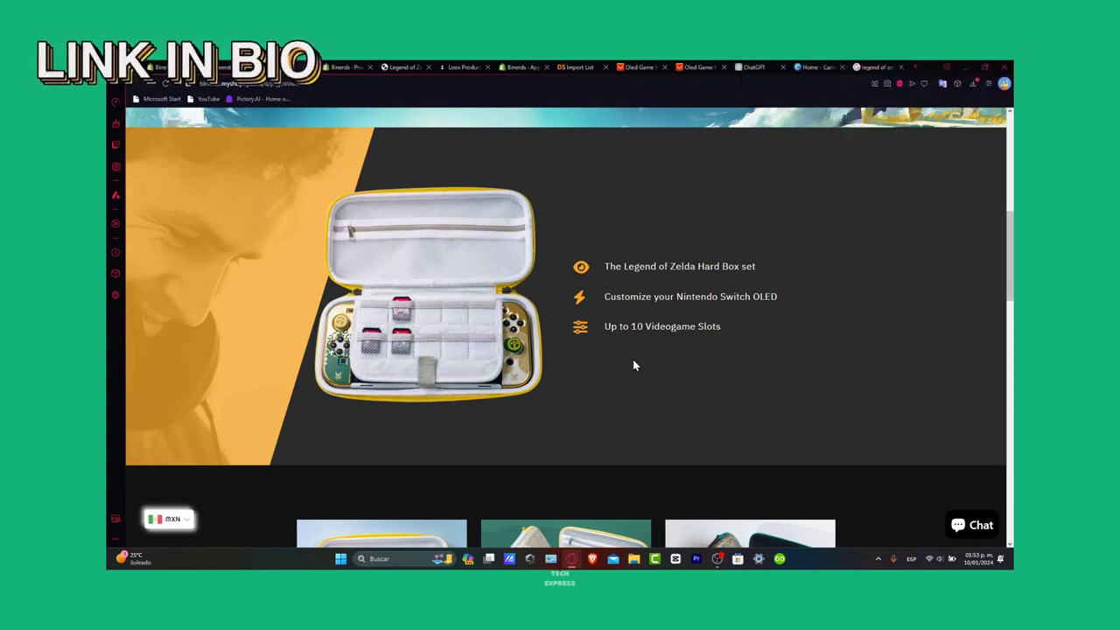
{"action": "key", "text": "Home"}
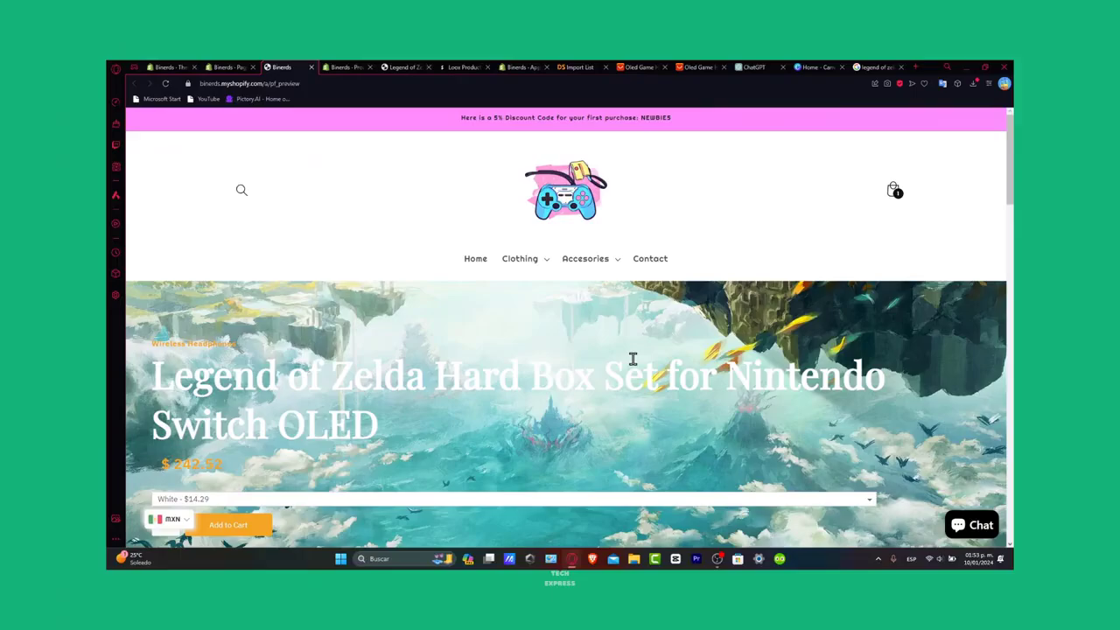